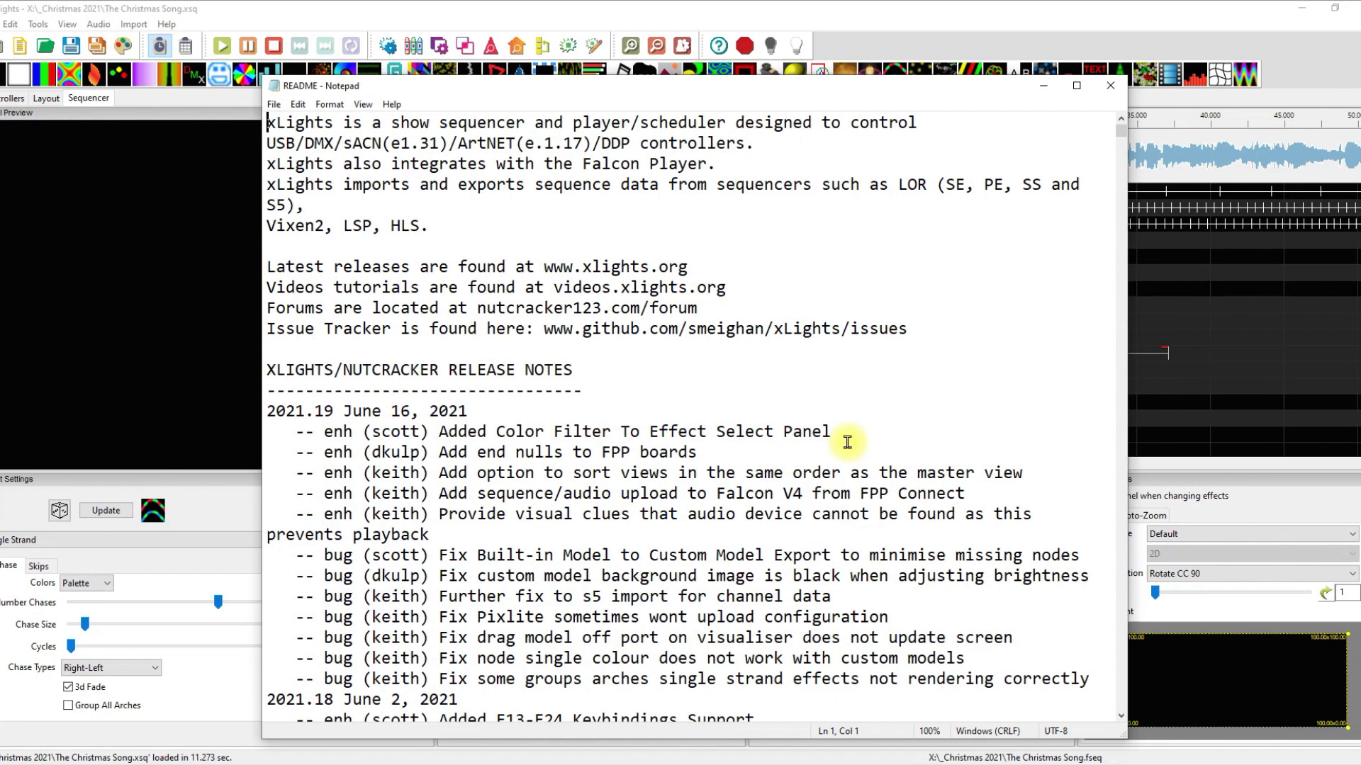
Step: Review the 2021.19 release notes on the Effect Select Panel color filter and the option to sort views like the master view
drag(439, 431, 834, 433)
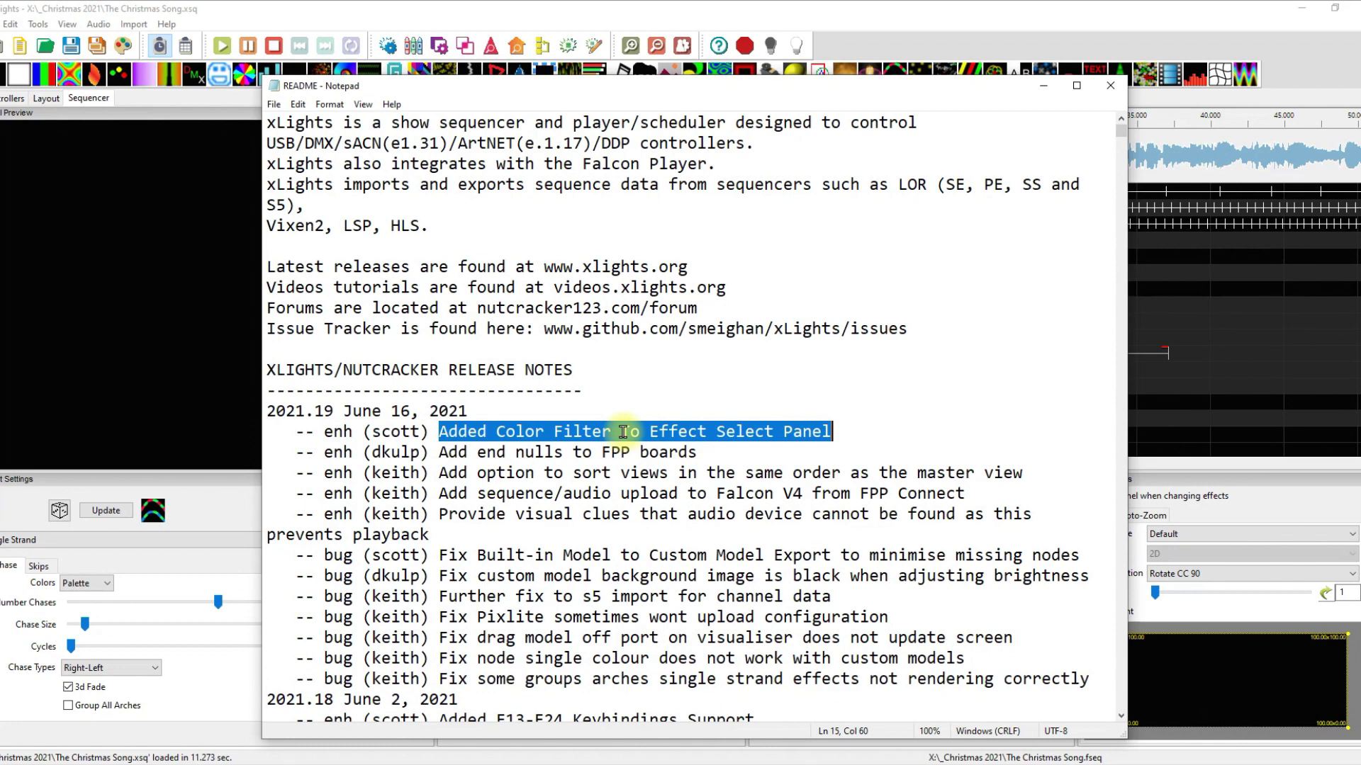
drag(438, 473, 1020, 473)
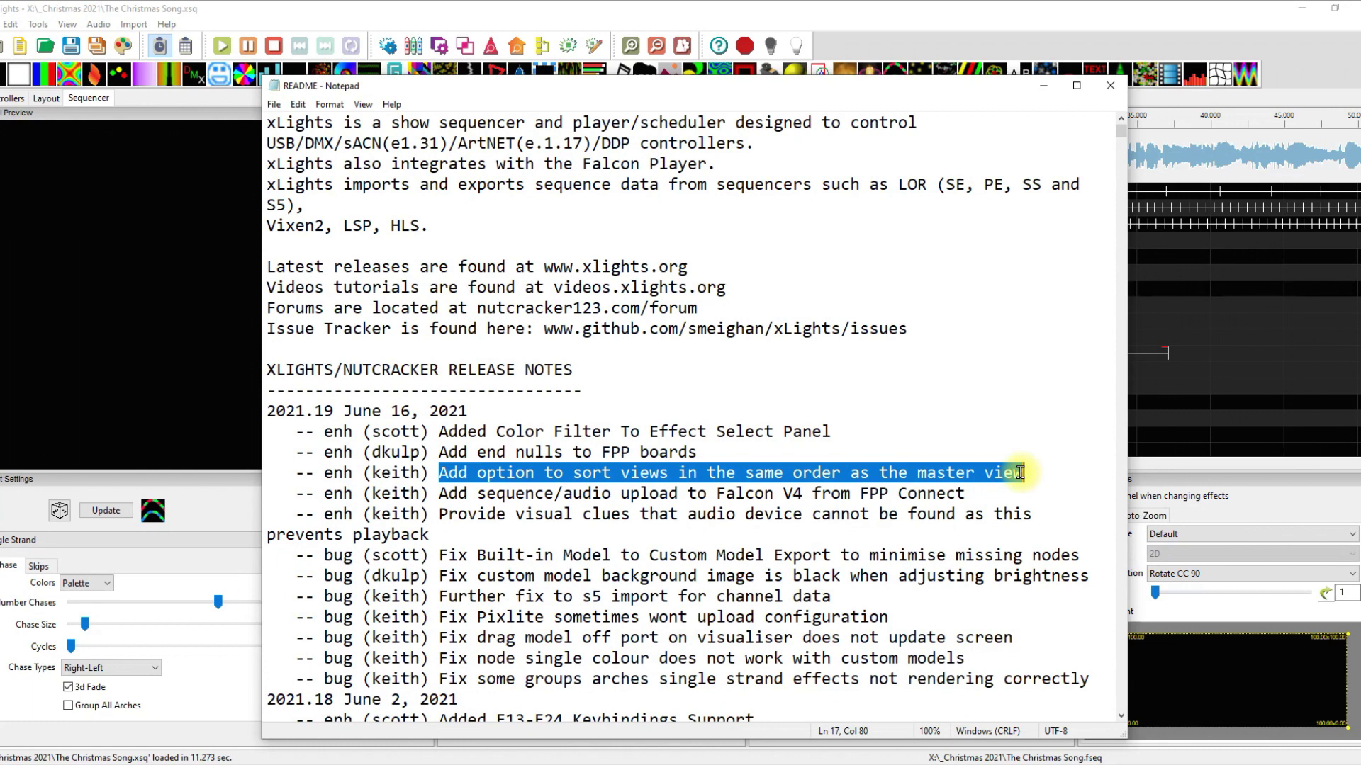
click(992, 473)
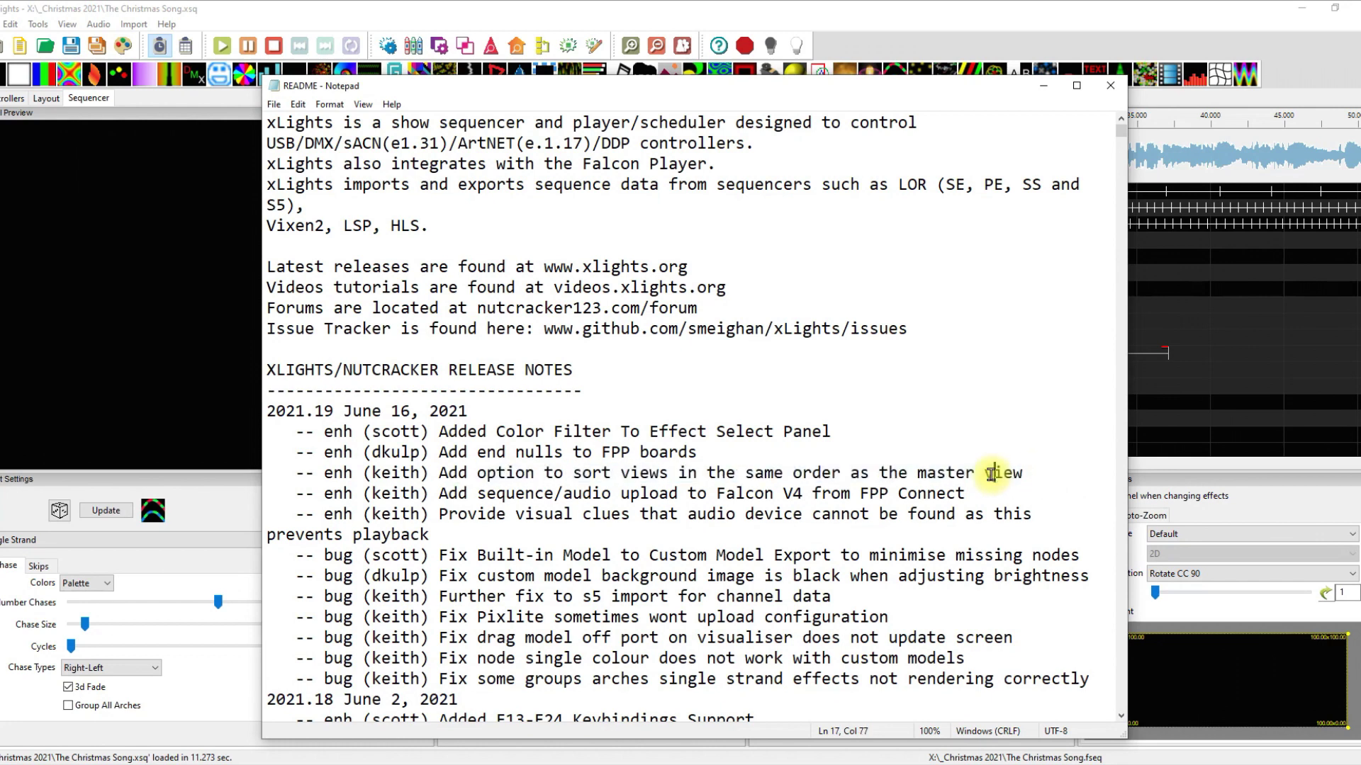
drag(1022, 473, 438, 477)
click(448, 474)
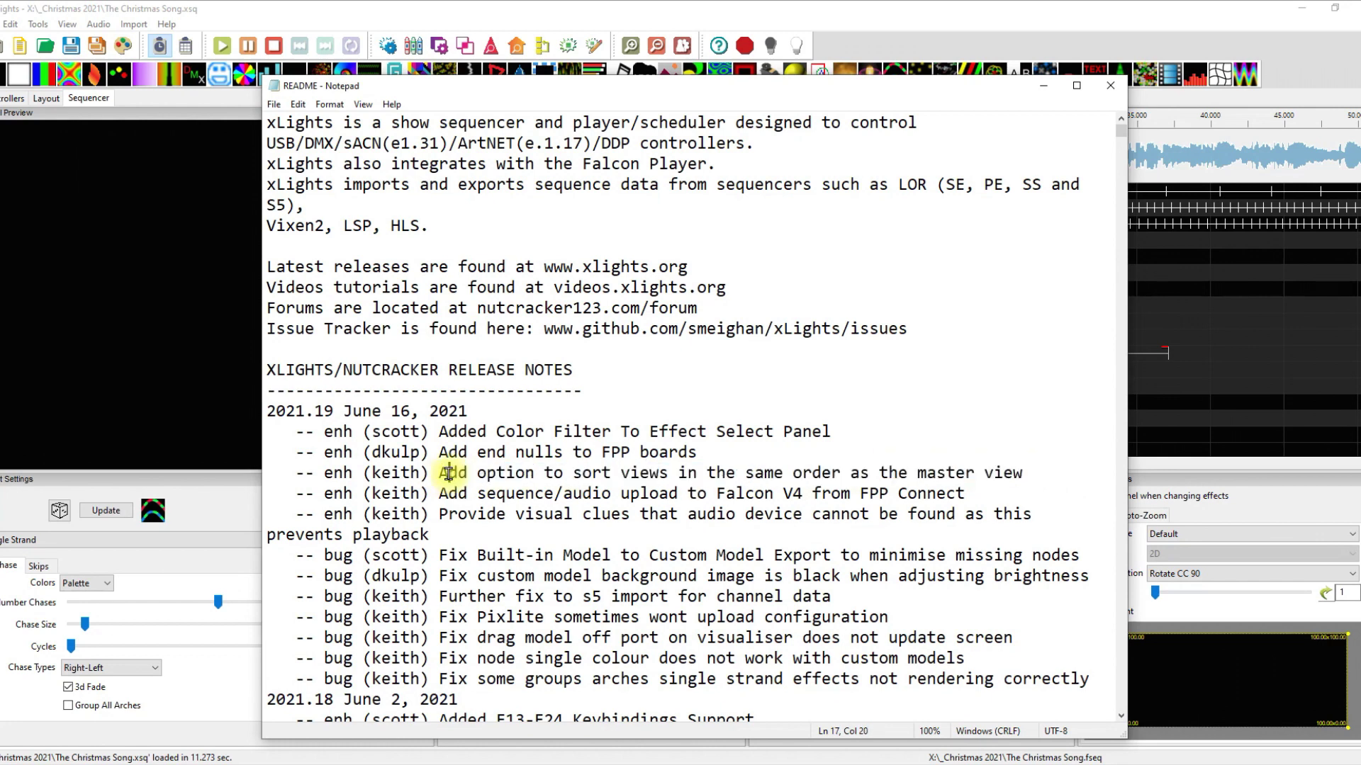
drag(444, 472, 1021, 472)
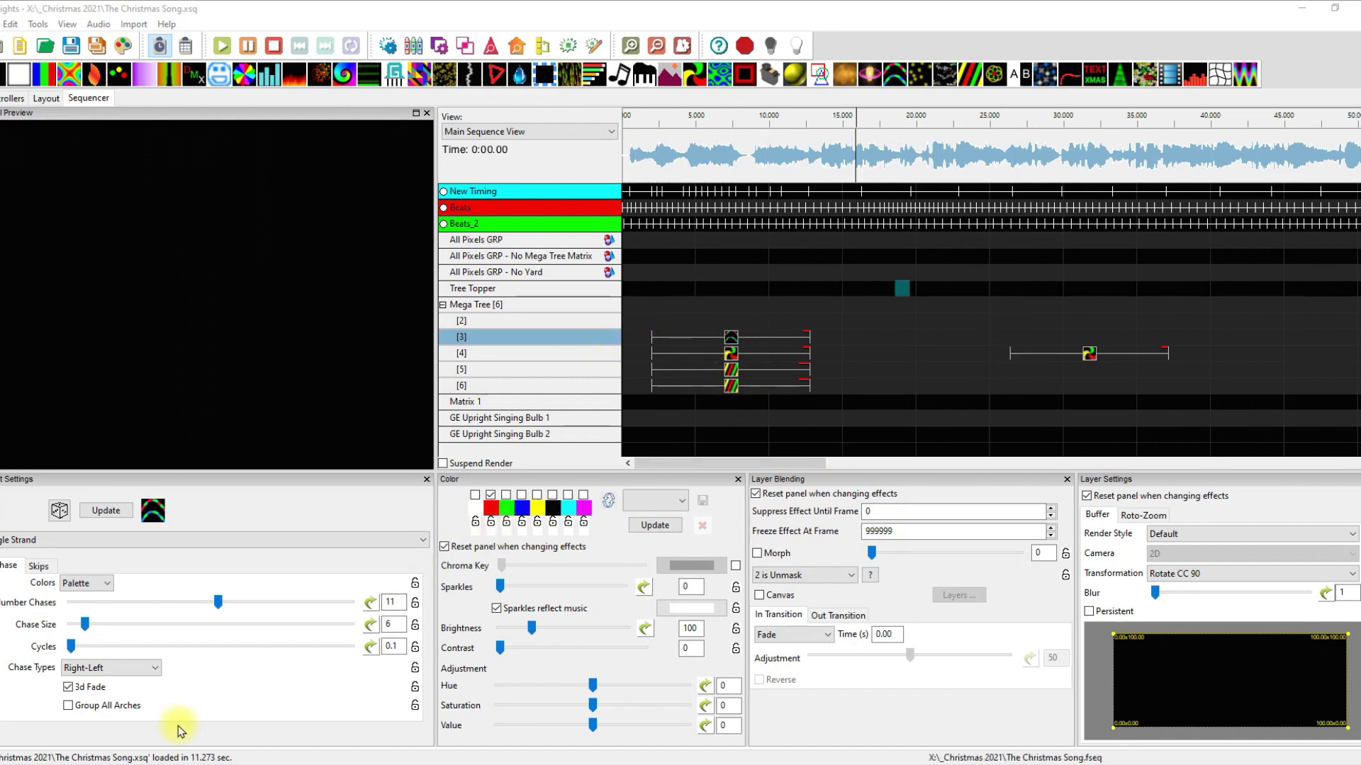
Step: Show the Select Effect window and set its effect type to Pinwheel
click(67, 25)
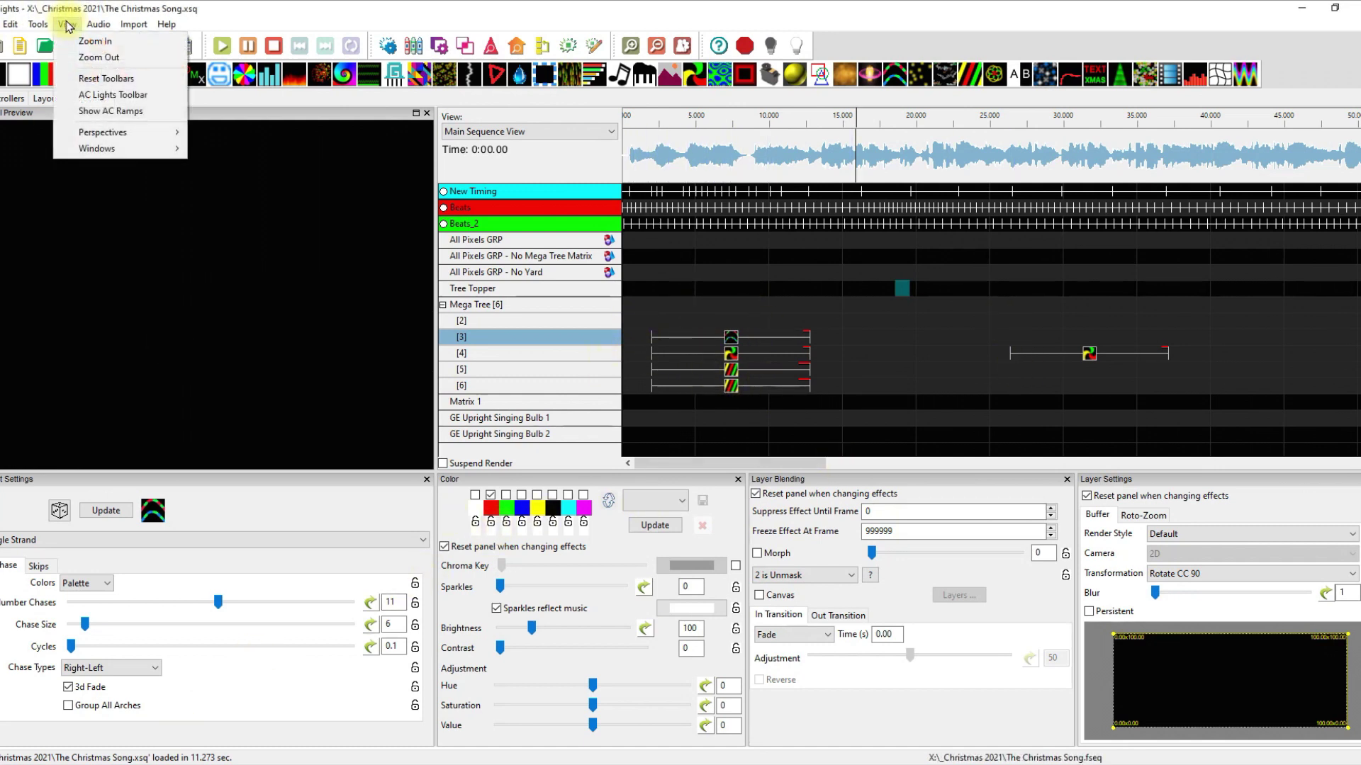
mouse_move(96, 151)
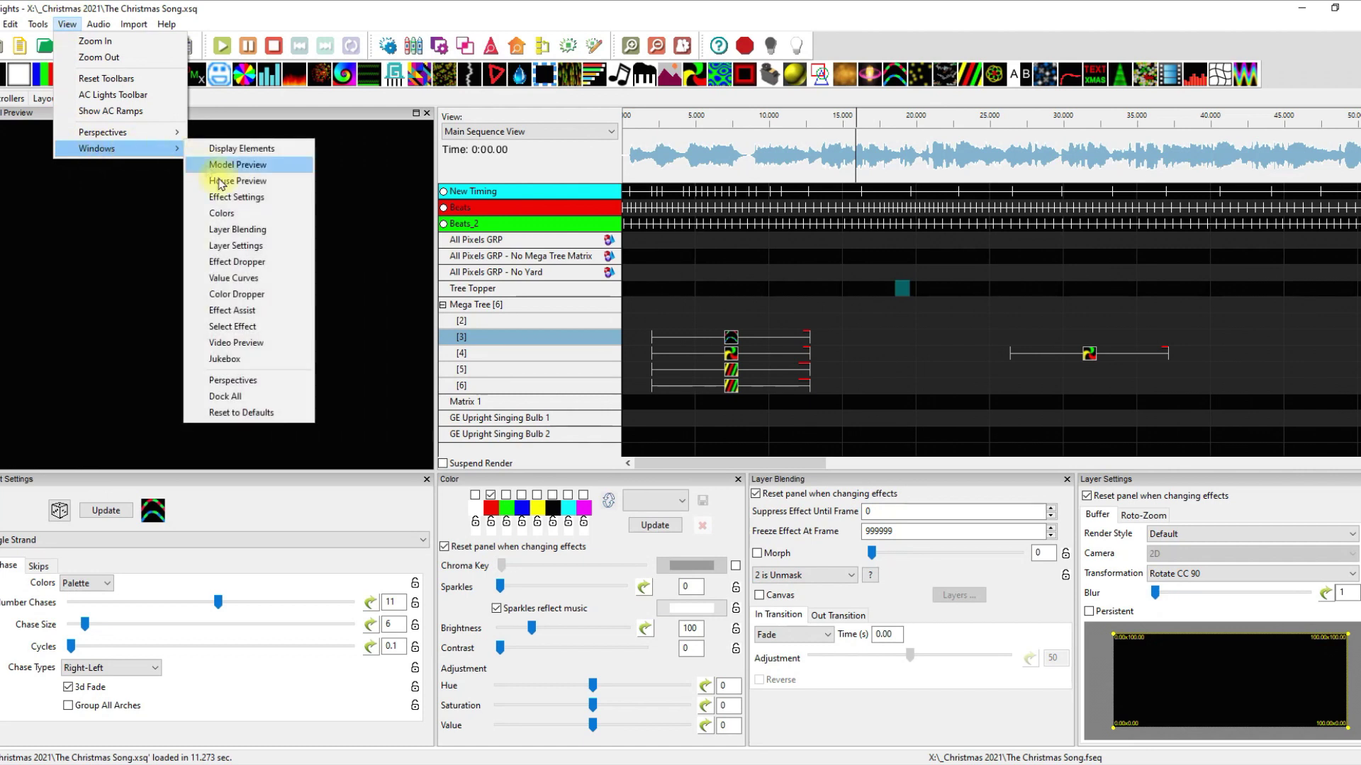
click(240, 329)
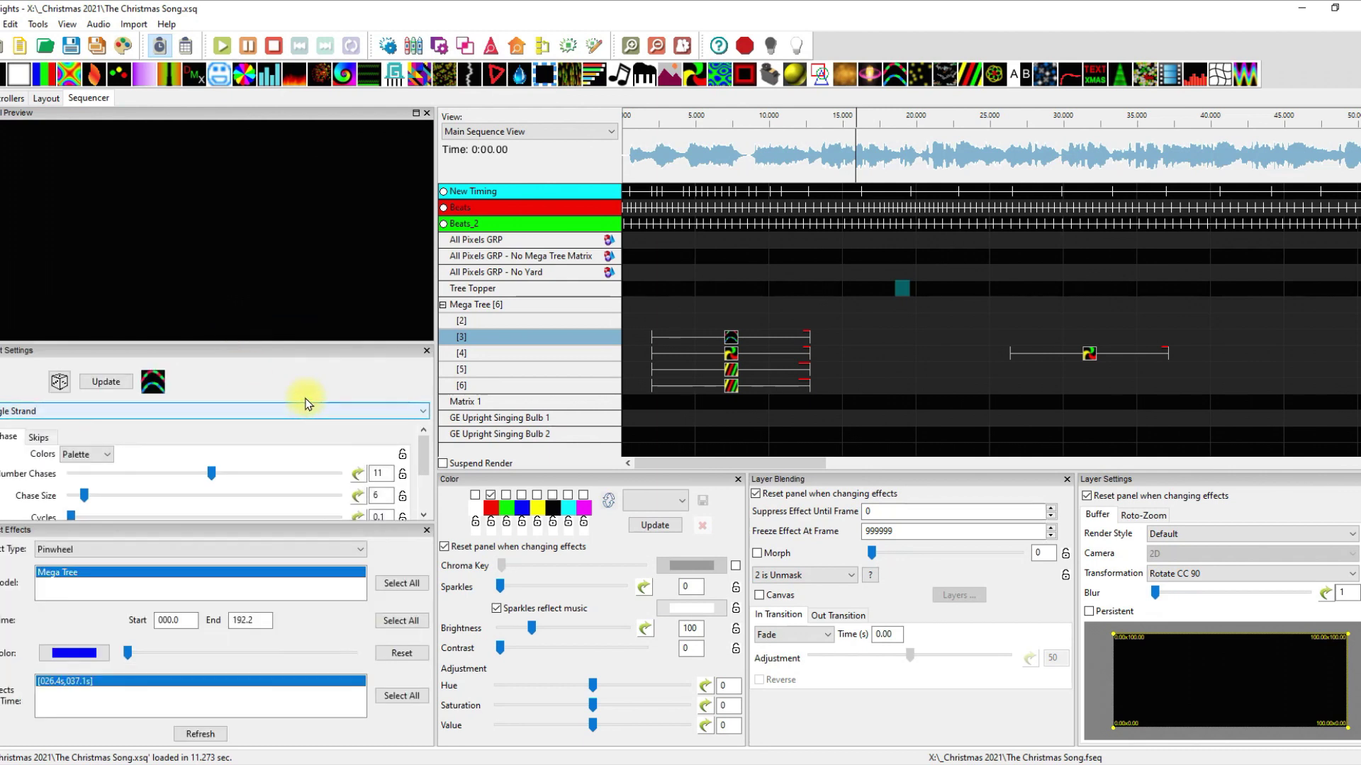
click(109, 550)
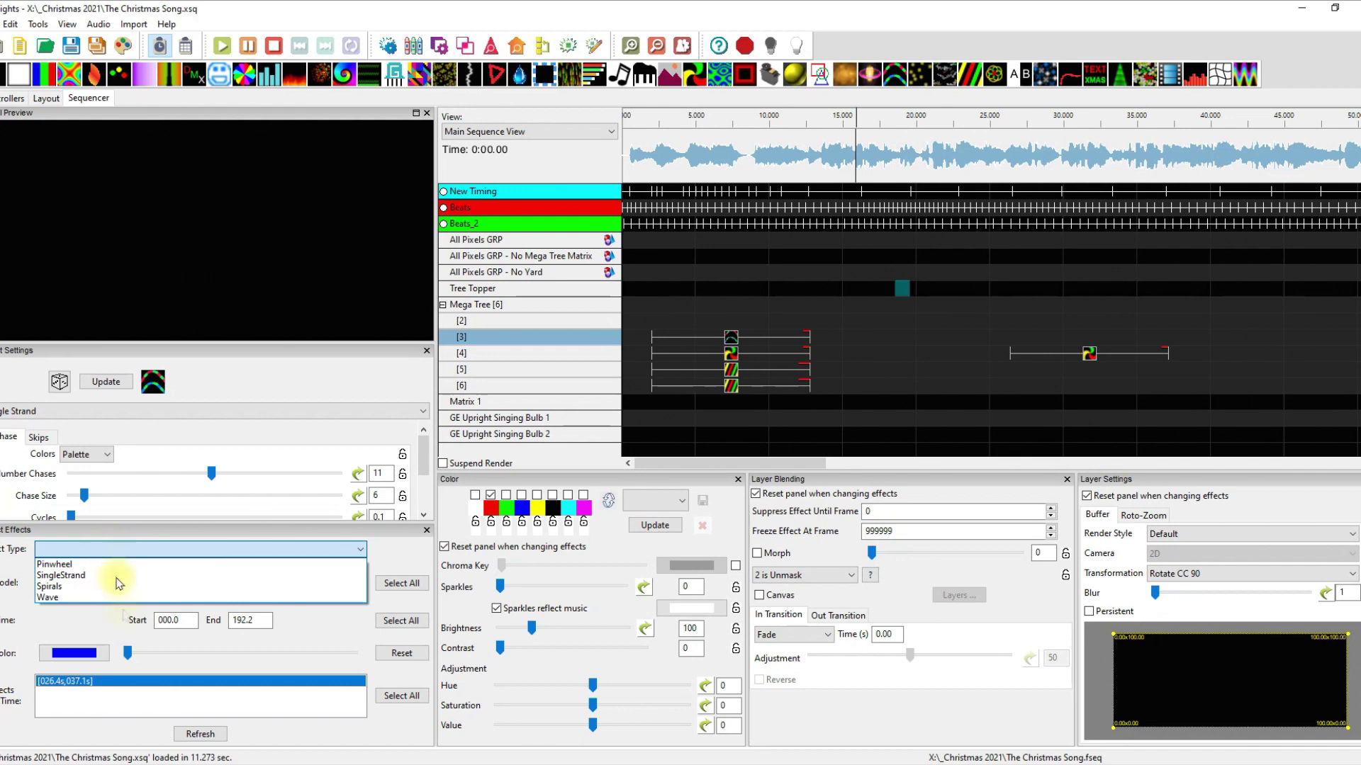
click(102, 547)
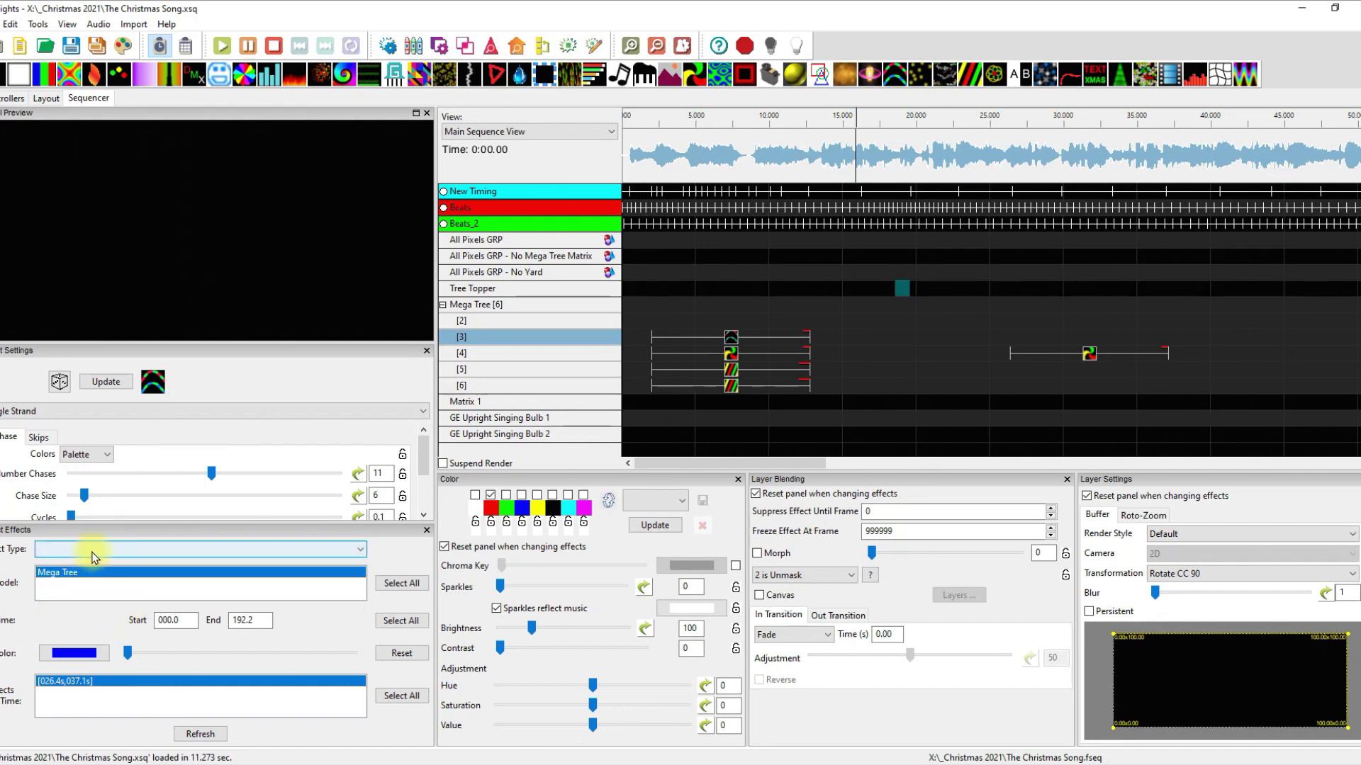
click(112, 554)
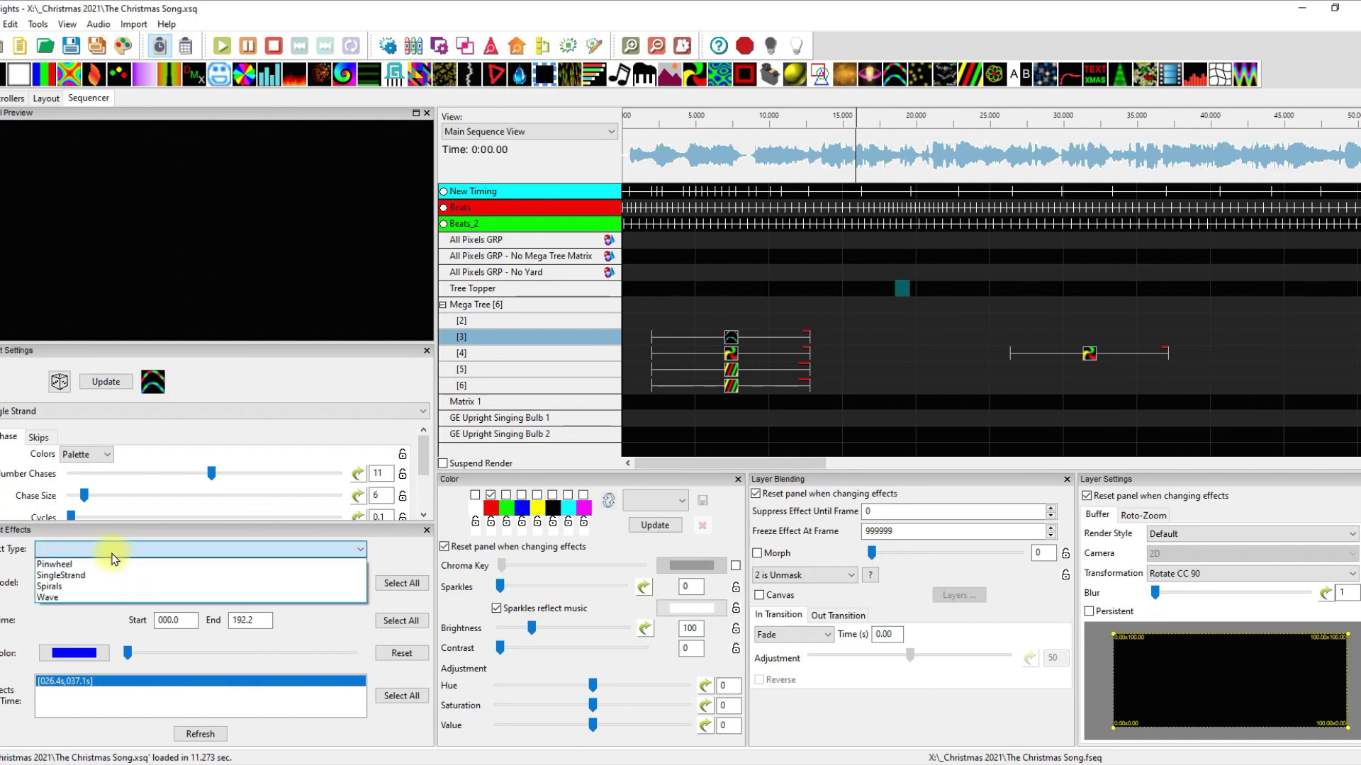
click(104, 563)
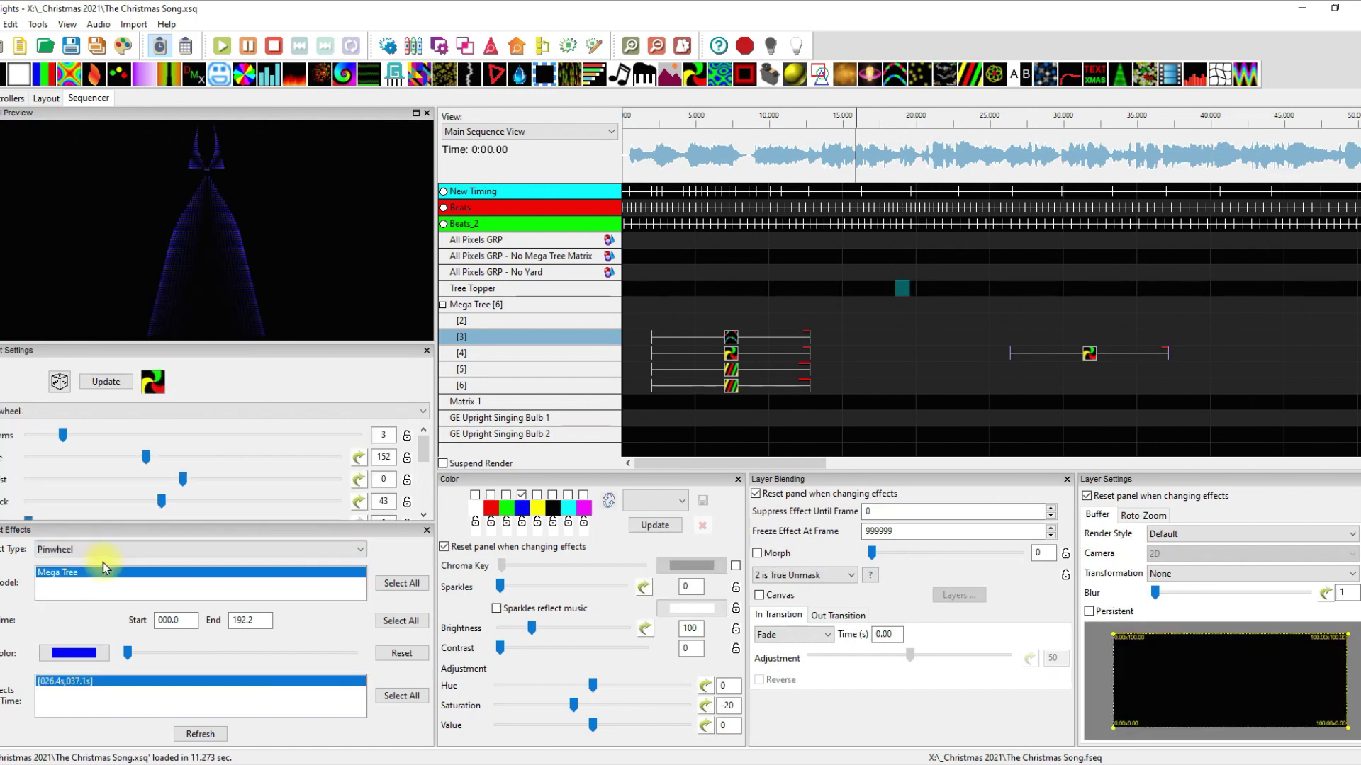
Step: Set the Select Effects color filter to pure red
click(64, 654)
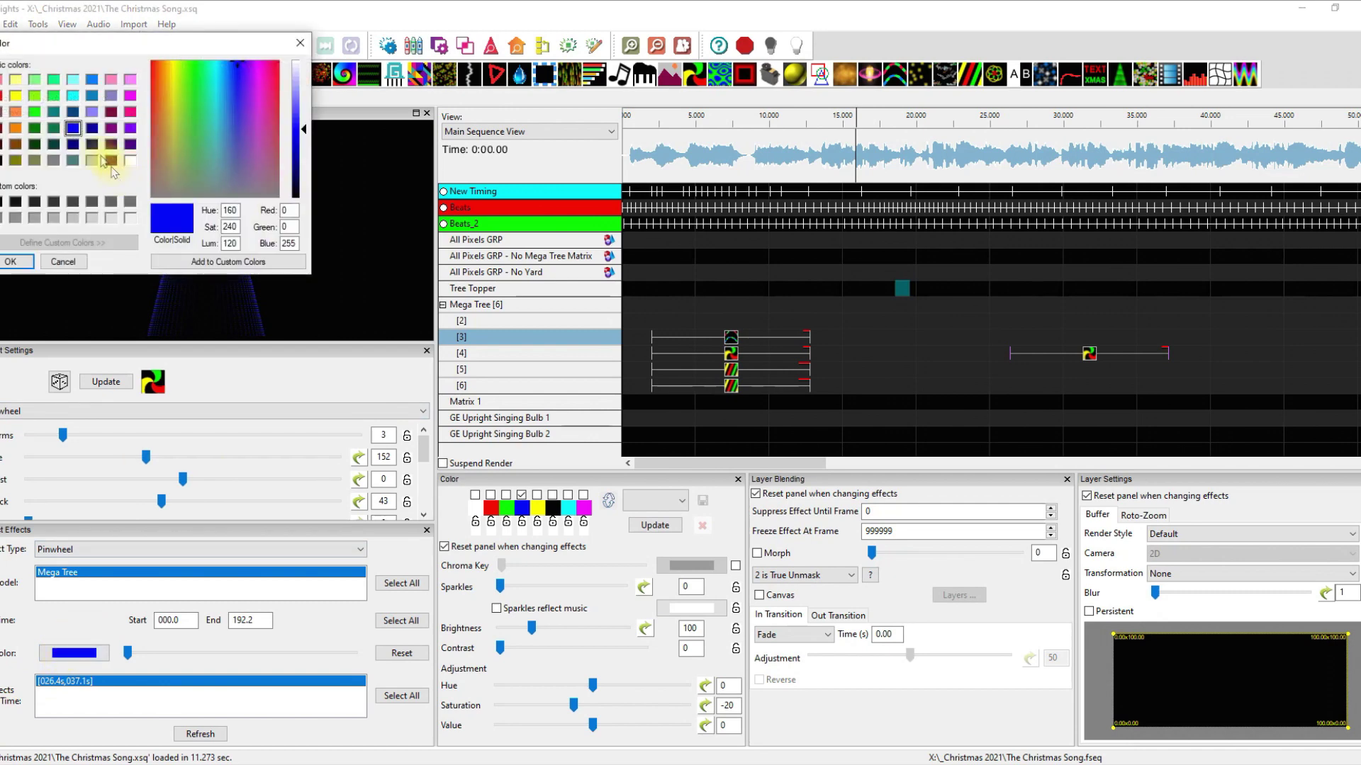
click(11, 262)
click(1089, 352)
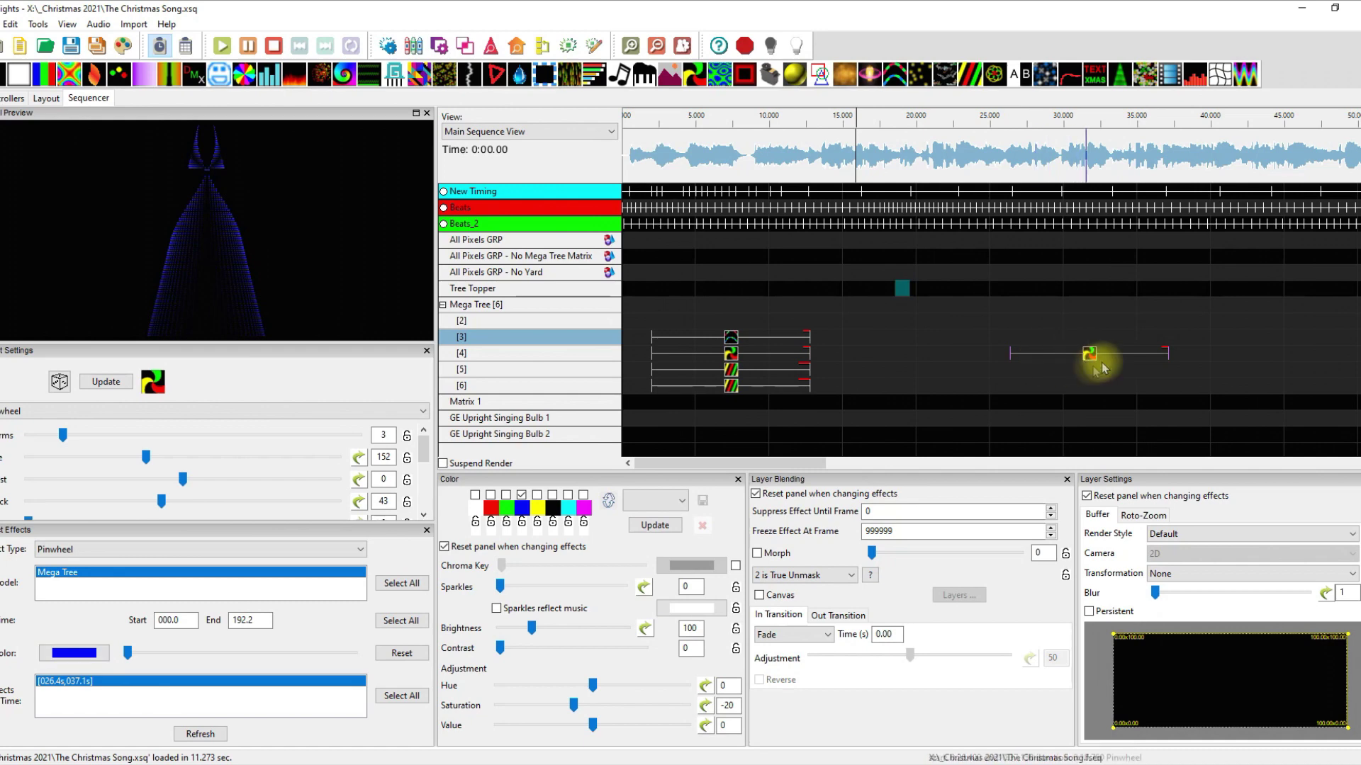
click(68, 665)
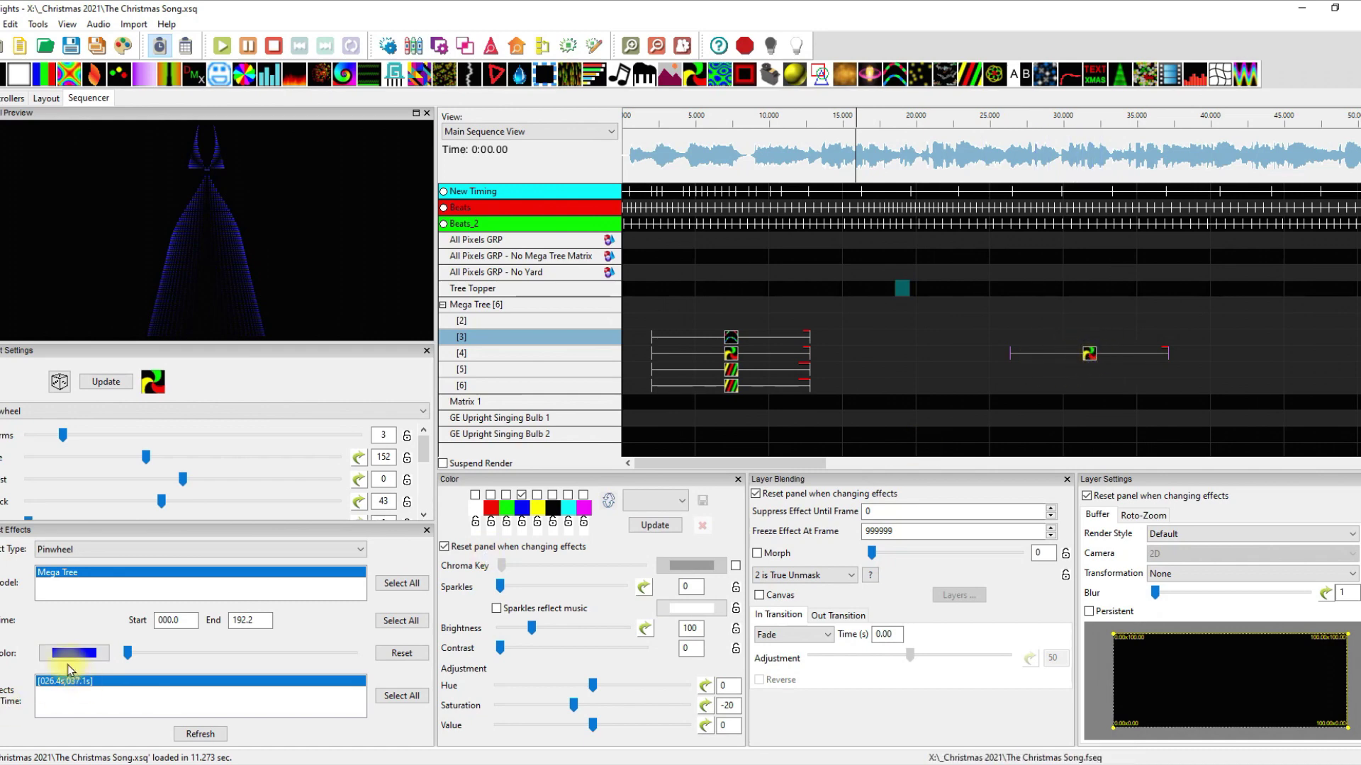
click(2, 96)
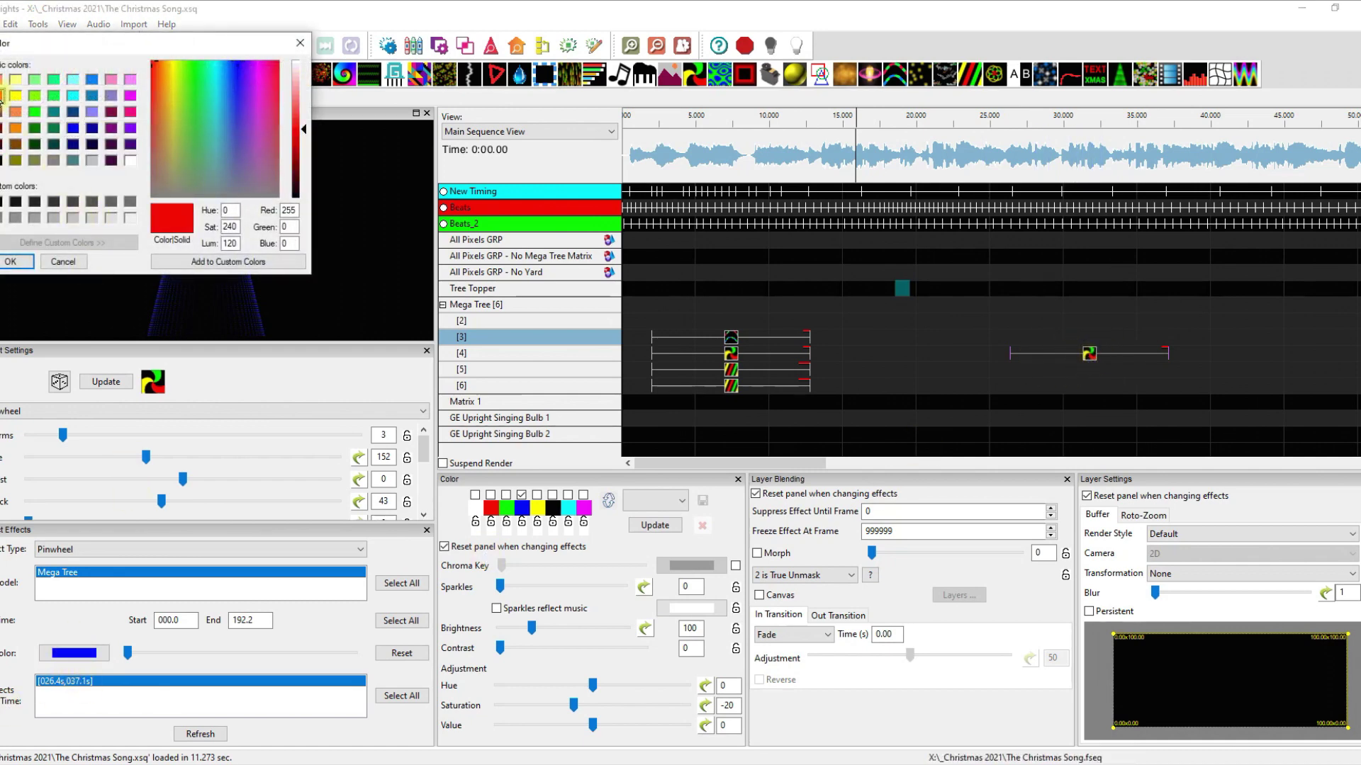
click(21, 261)
Step: Select the red Pinwheel effect running from 2.0 s to 12.8 s in the filtered effects list
click(751, 427)
click(731, 355)
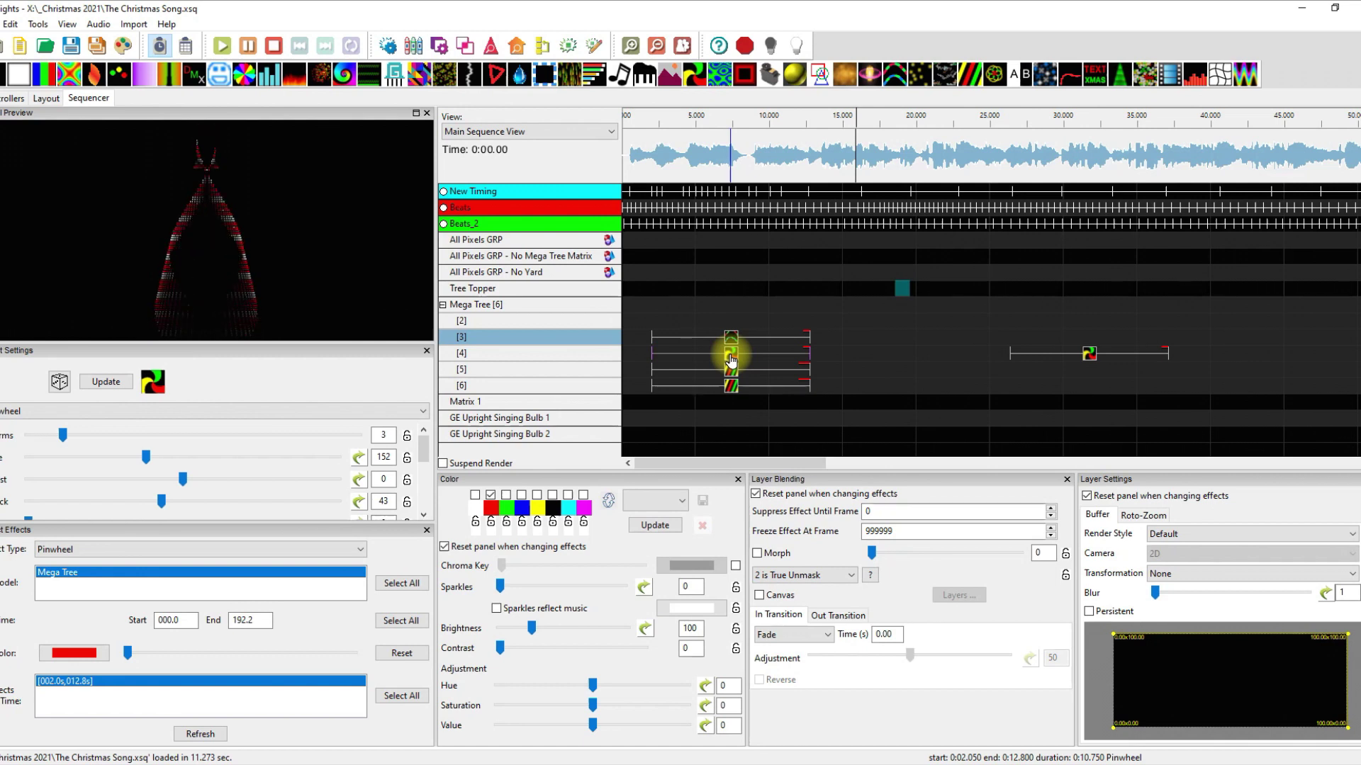
click(42, 683)
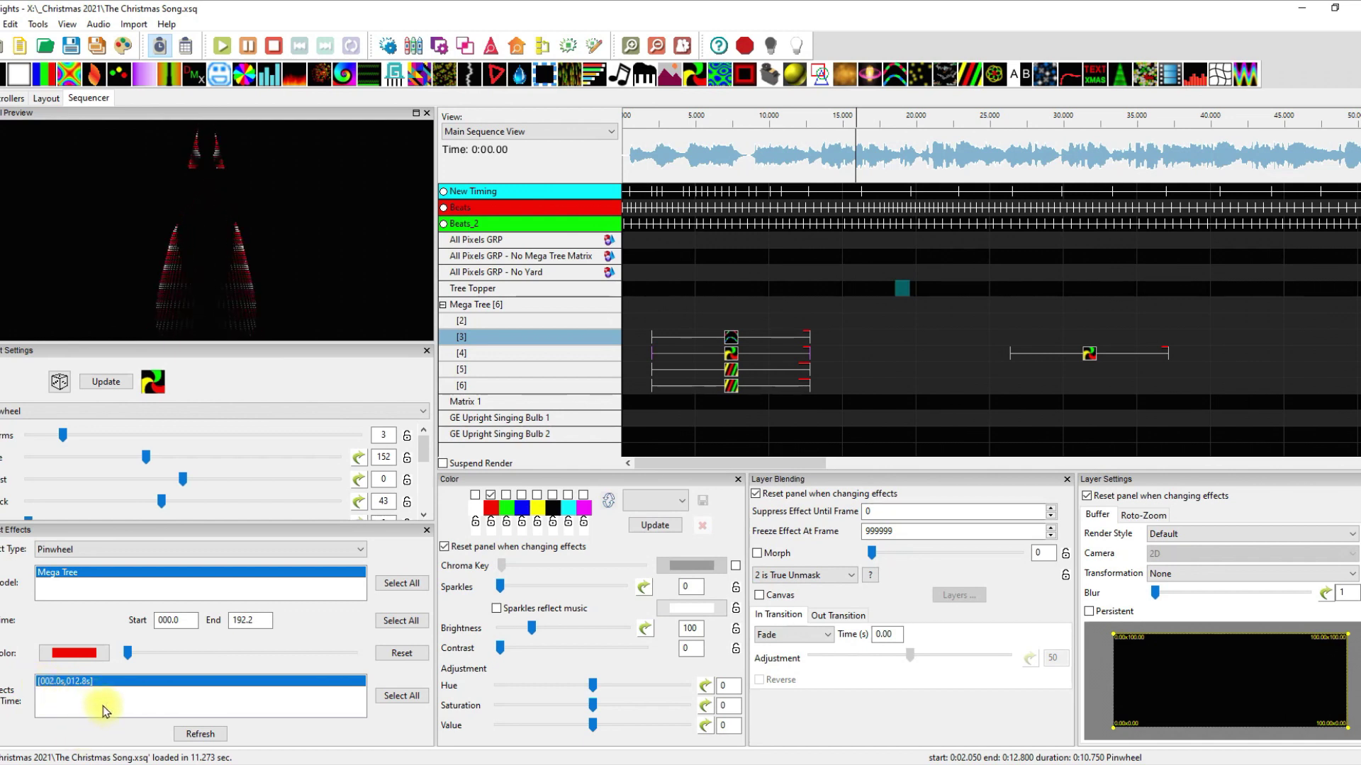
Step: Copy the red Pinwheel effect on Mega Tree layer 4 and paste it on the same layer at about 39.6 s
click(732, 353)
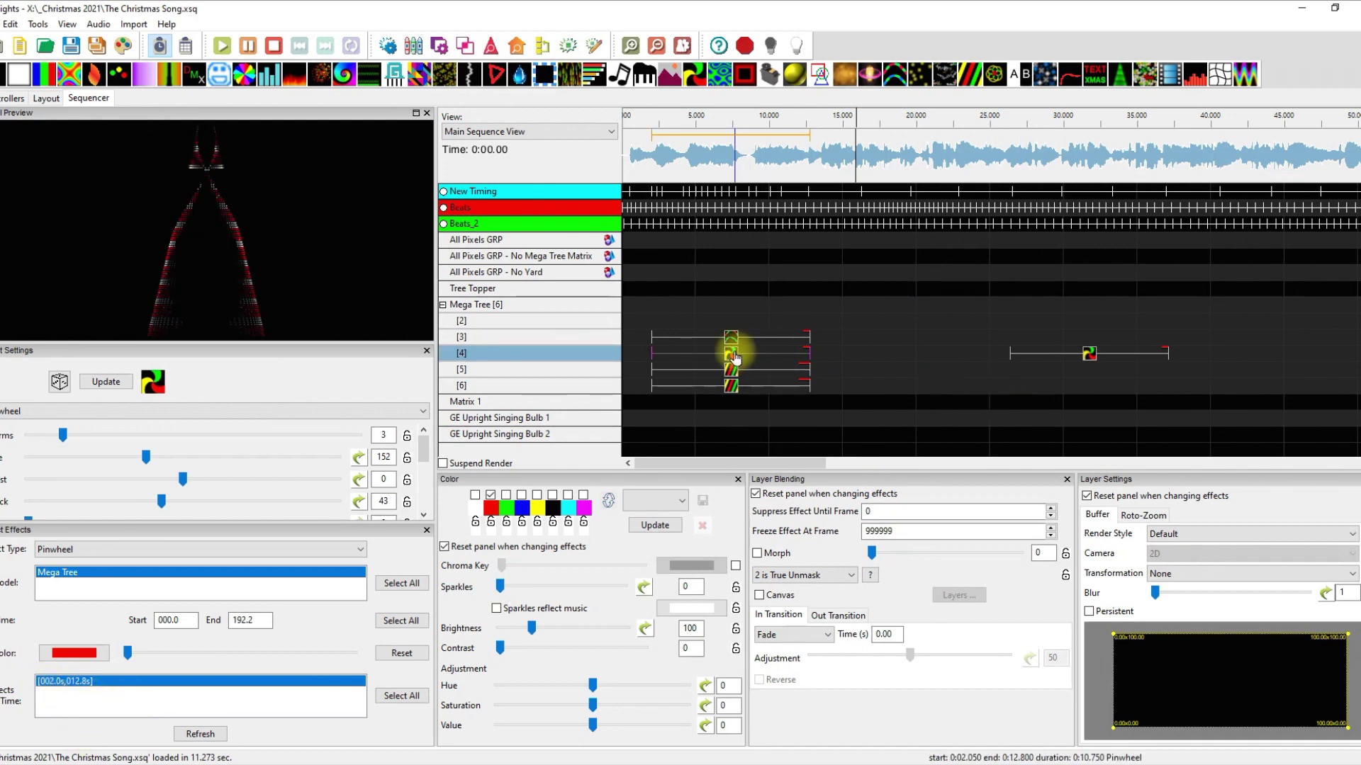
click(1275, 358)
click(1207, 355)
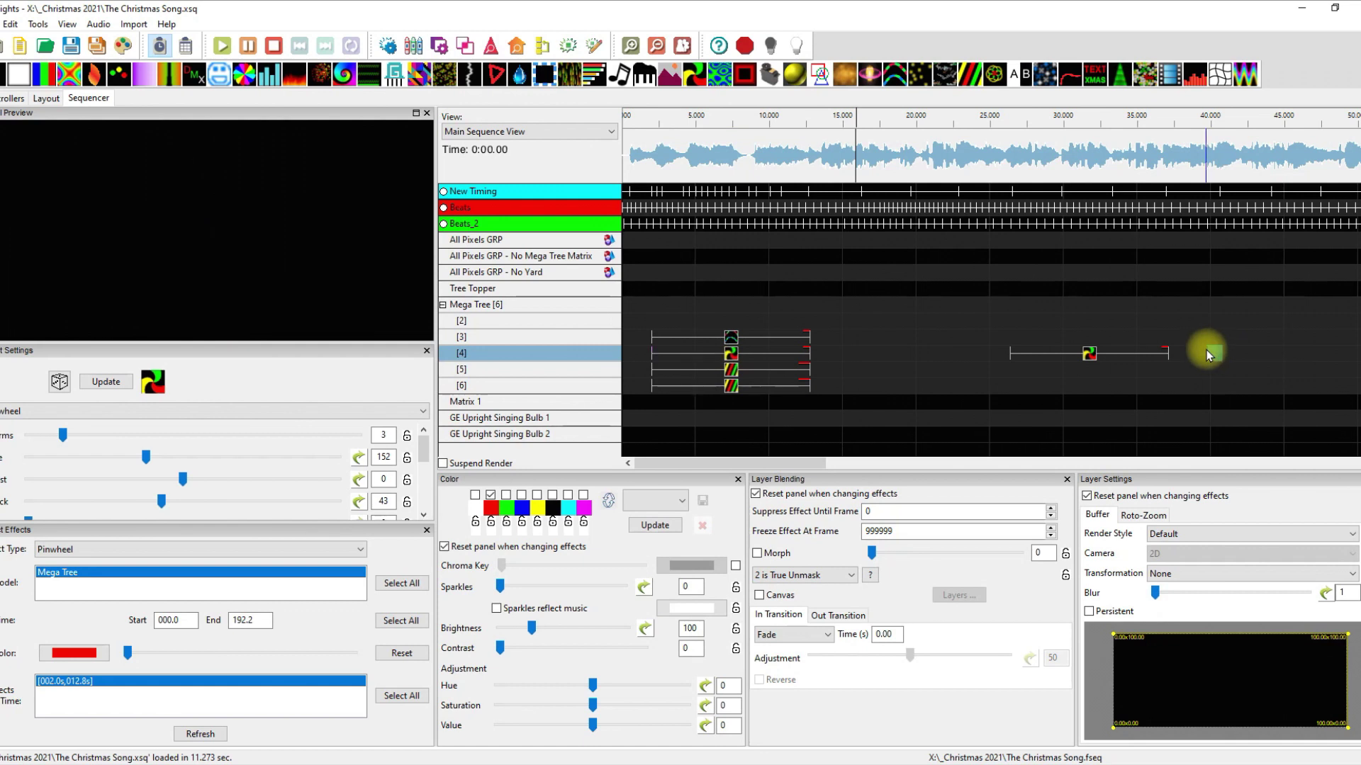
drag(1207, 354, 1284, 358)
Step: Refresh the filtered effects list and select each of its red Pinwheel effects in turn
click(185, 737)
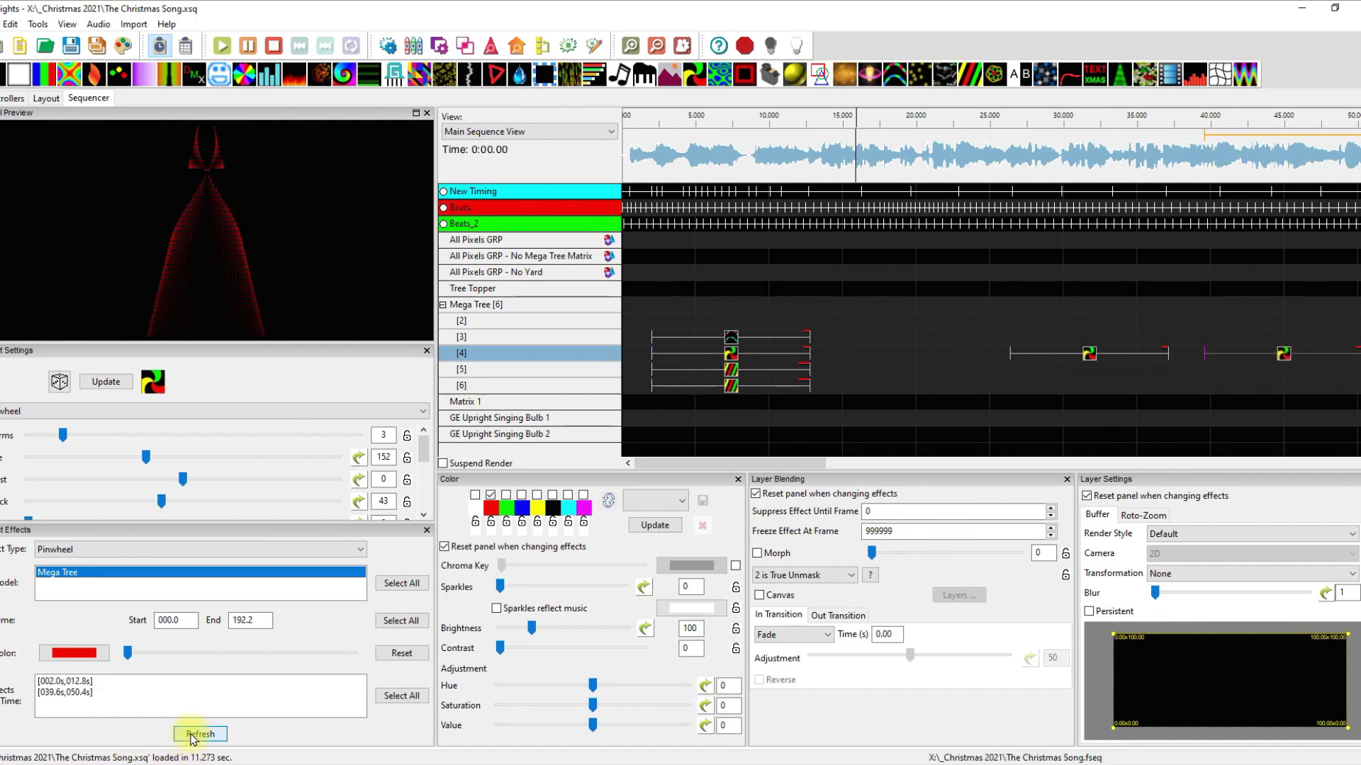
click(67, 682)
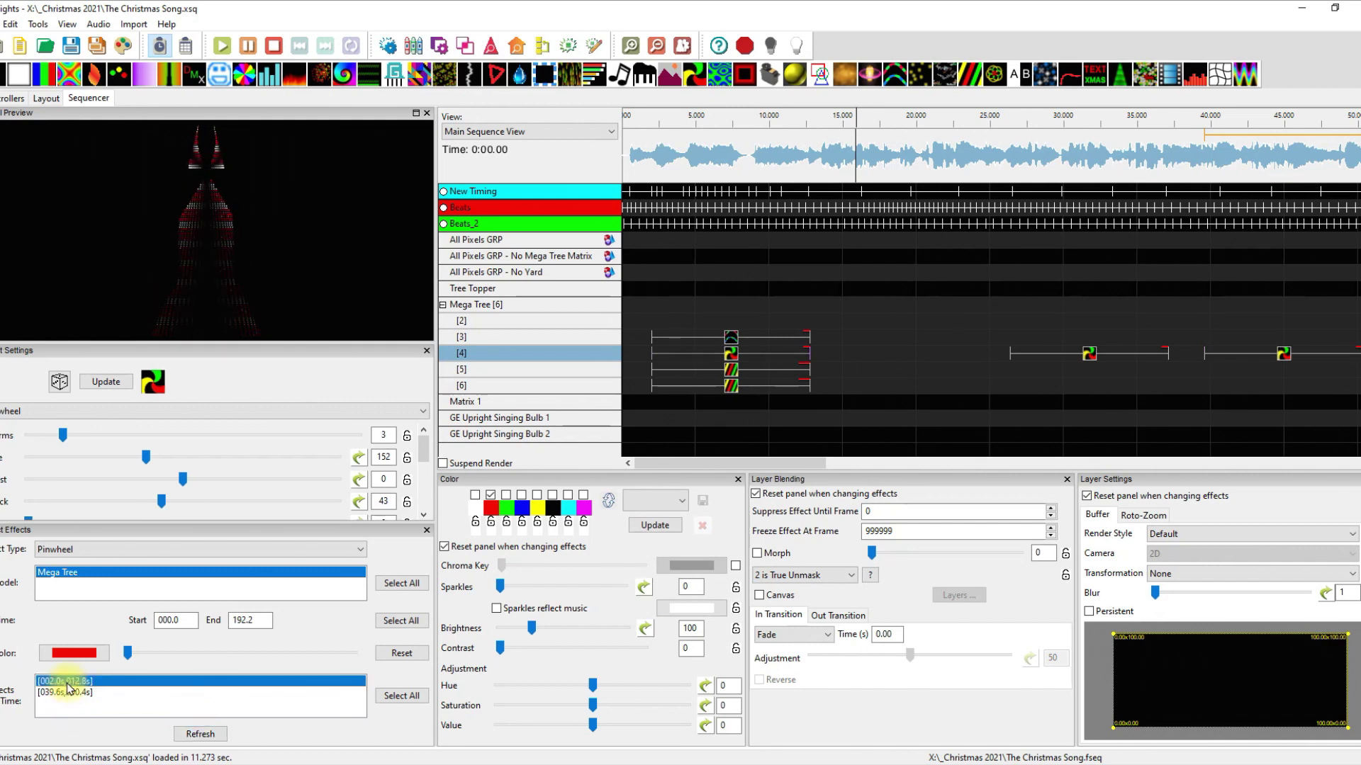
click(69, 692)
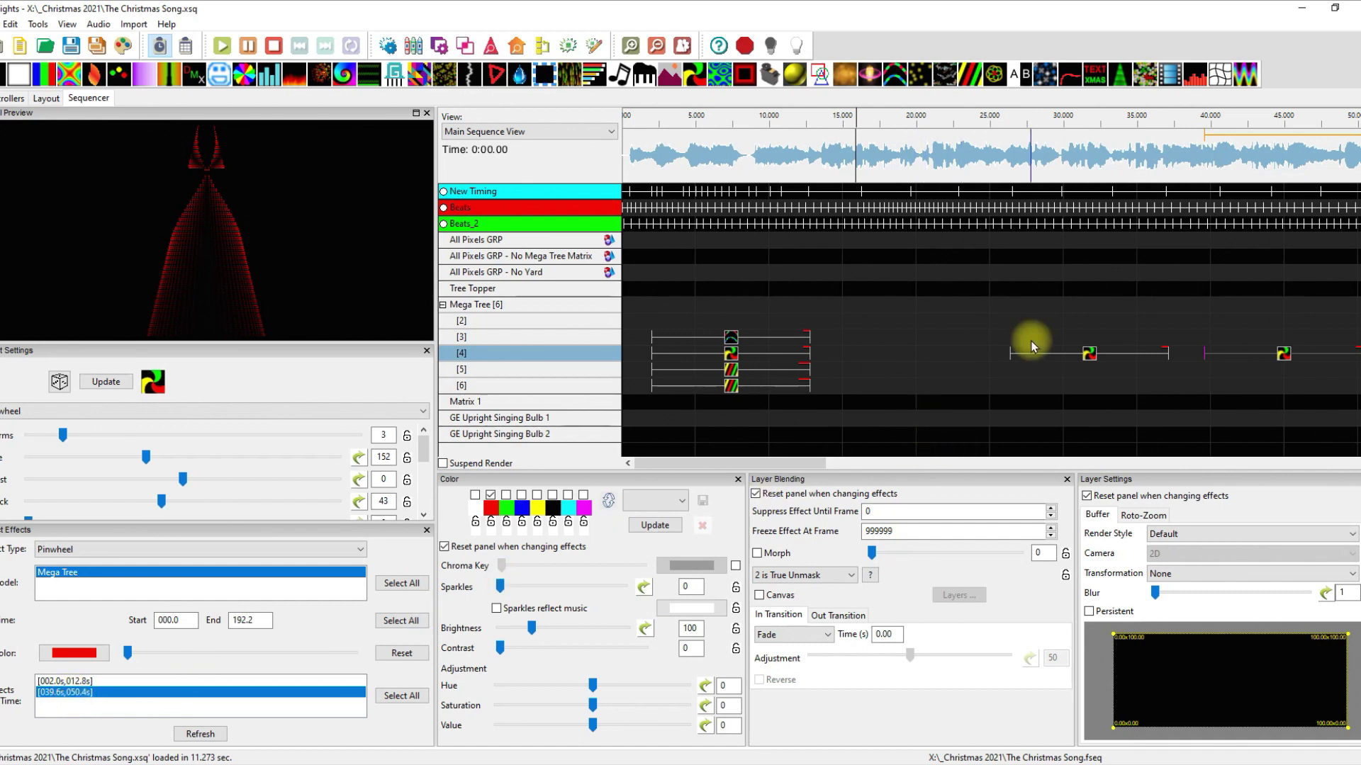
Step: Open the Display Elements window from the model rows, float it over the sequencer and enlarge it to show more models
key(Down)
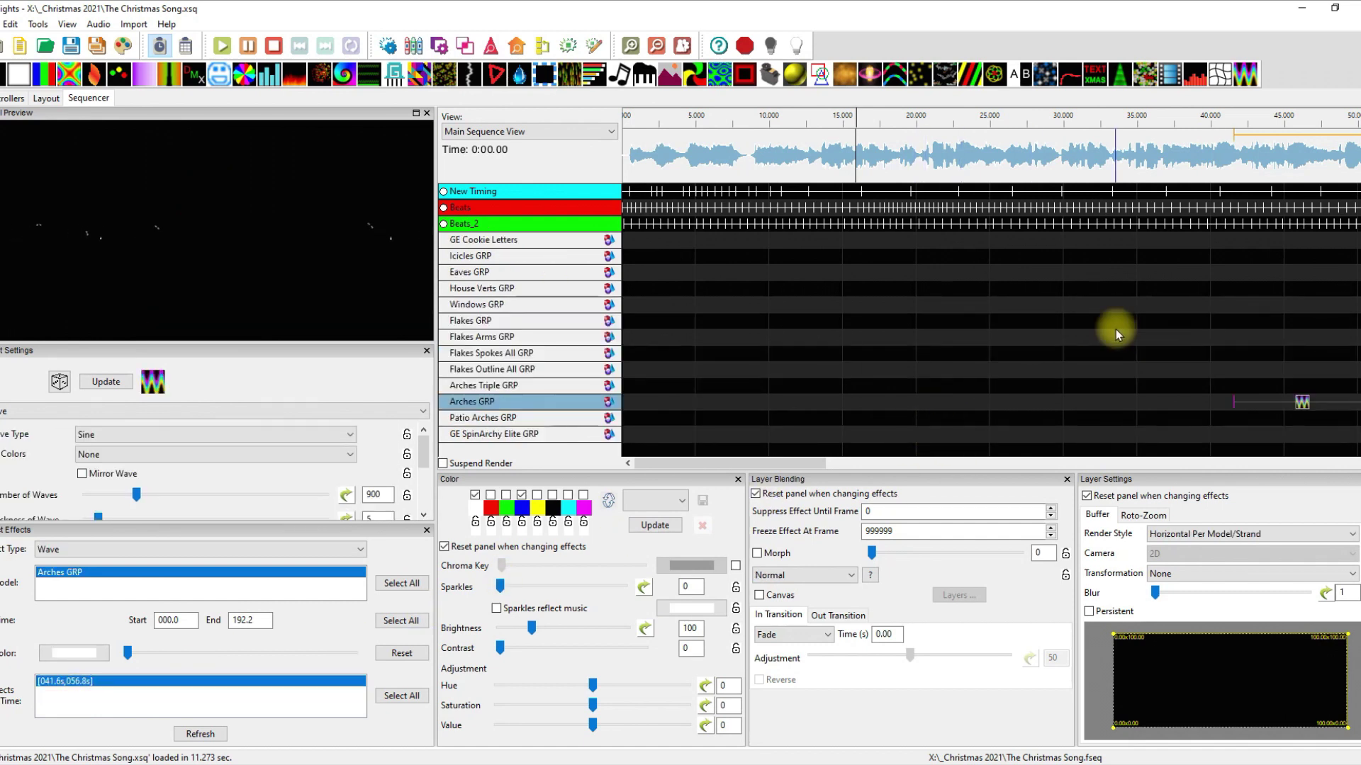
right_click(542, 284)
click(799, 428)
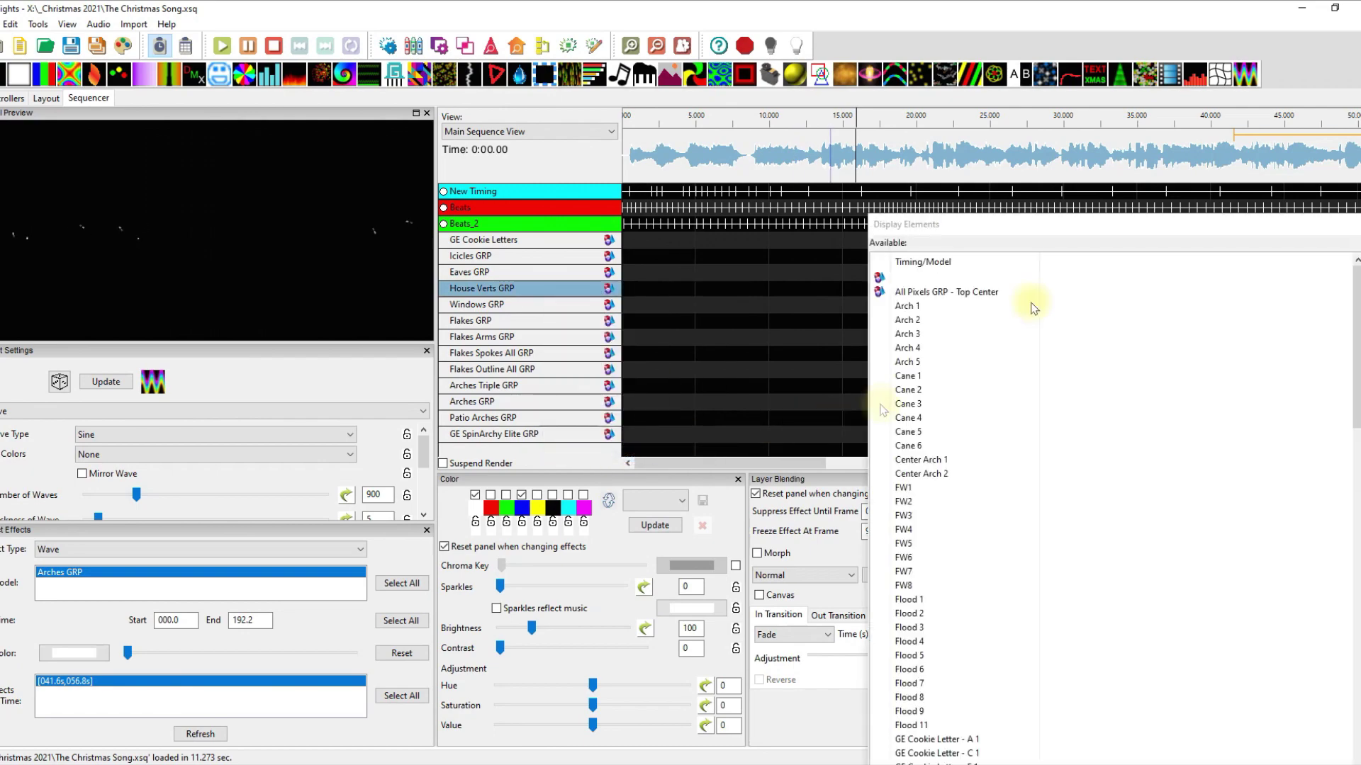
drag(1087, 218, 596, 109)
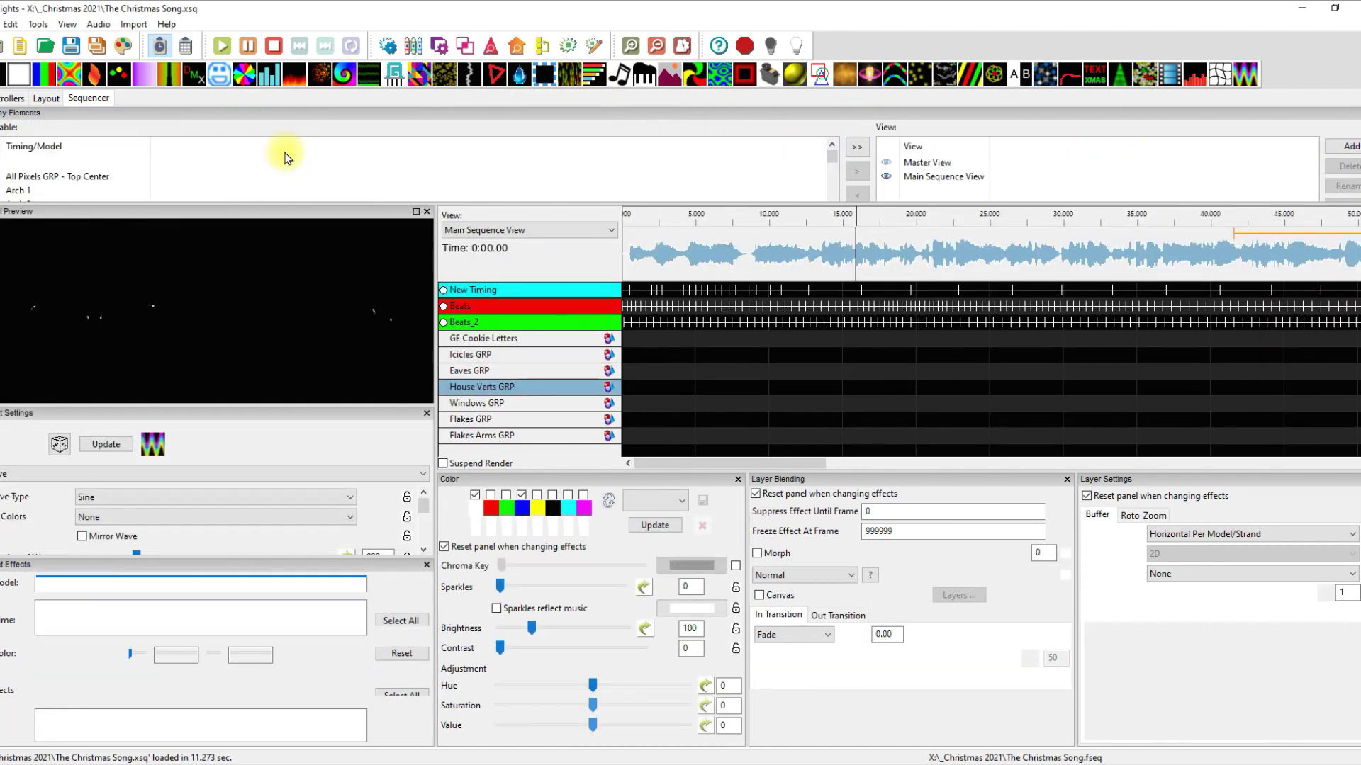
double_click(190, 112)
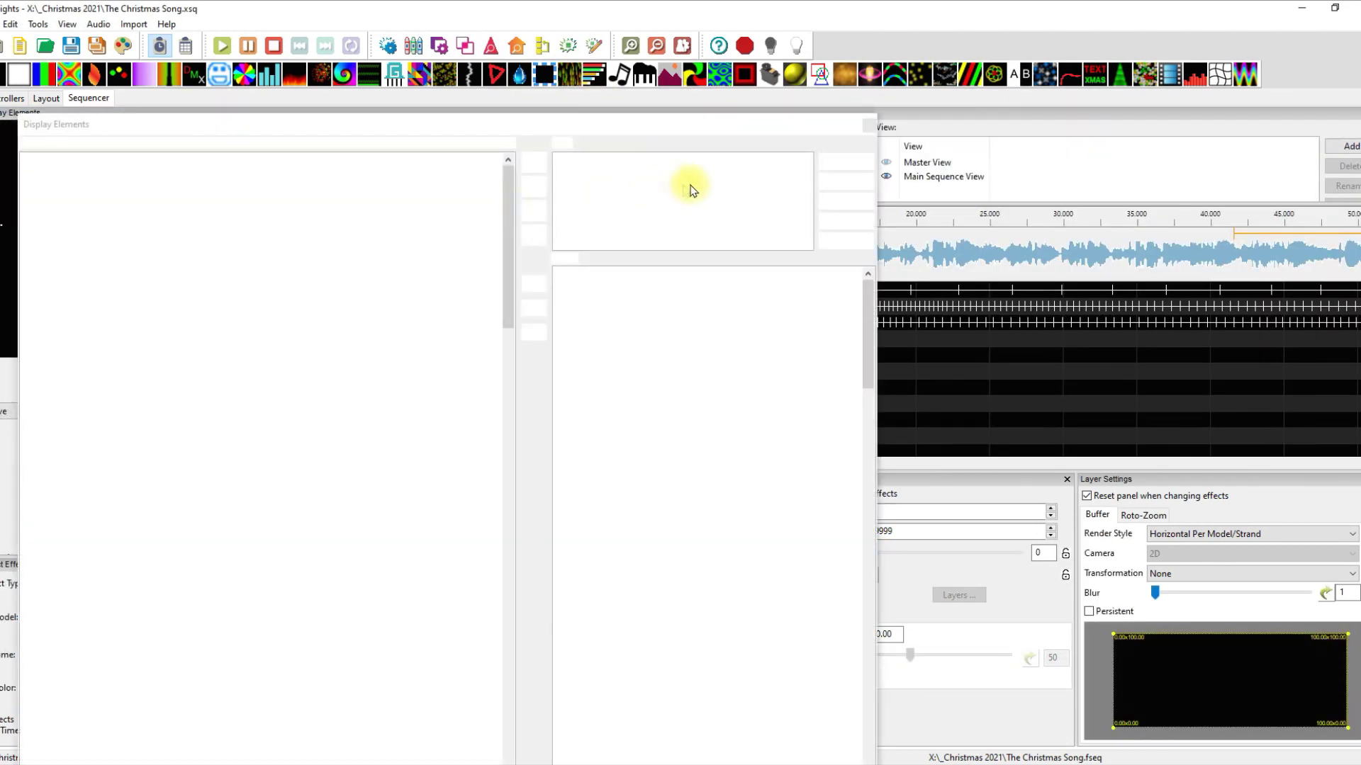
drag(691, 190, 561, 114)
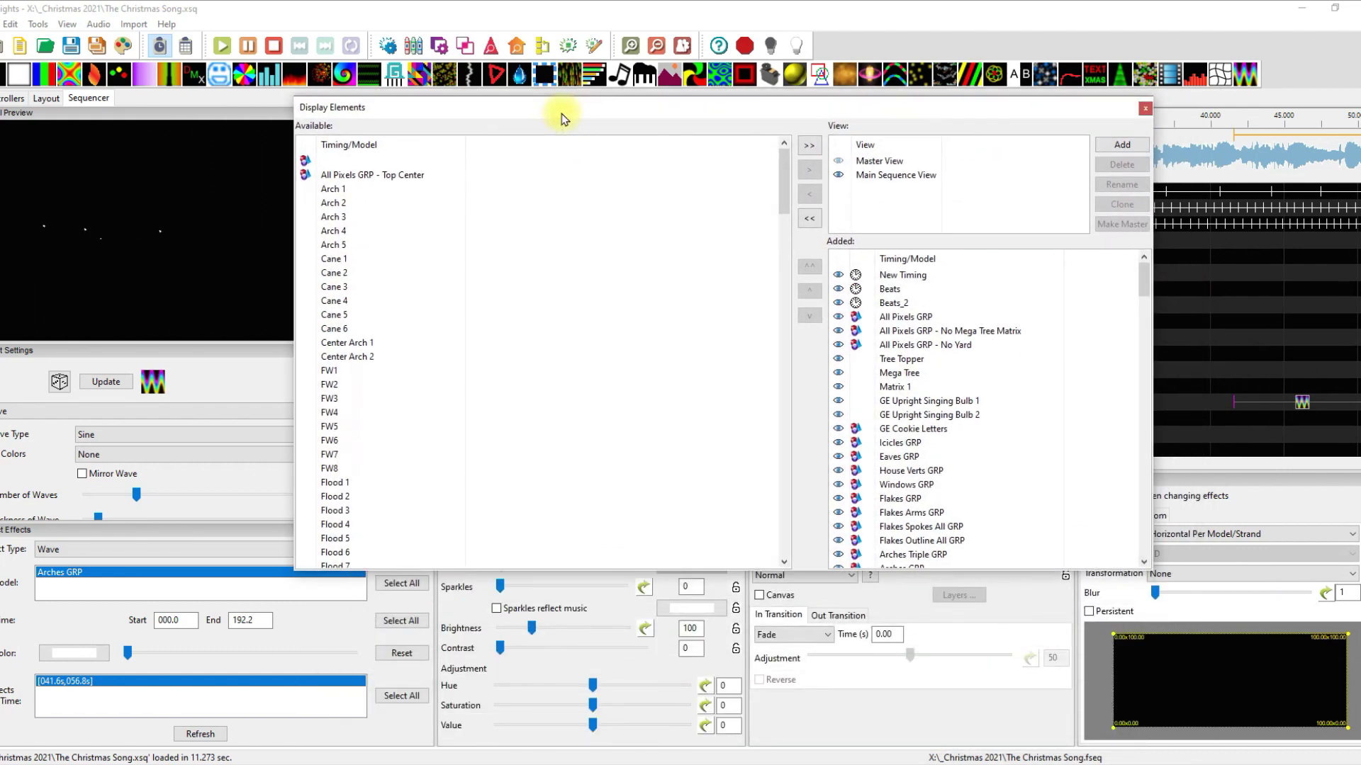
drag(1149, 570, 1100, 723)
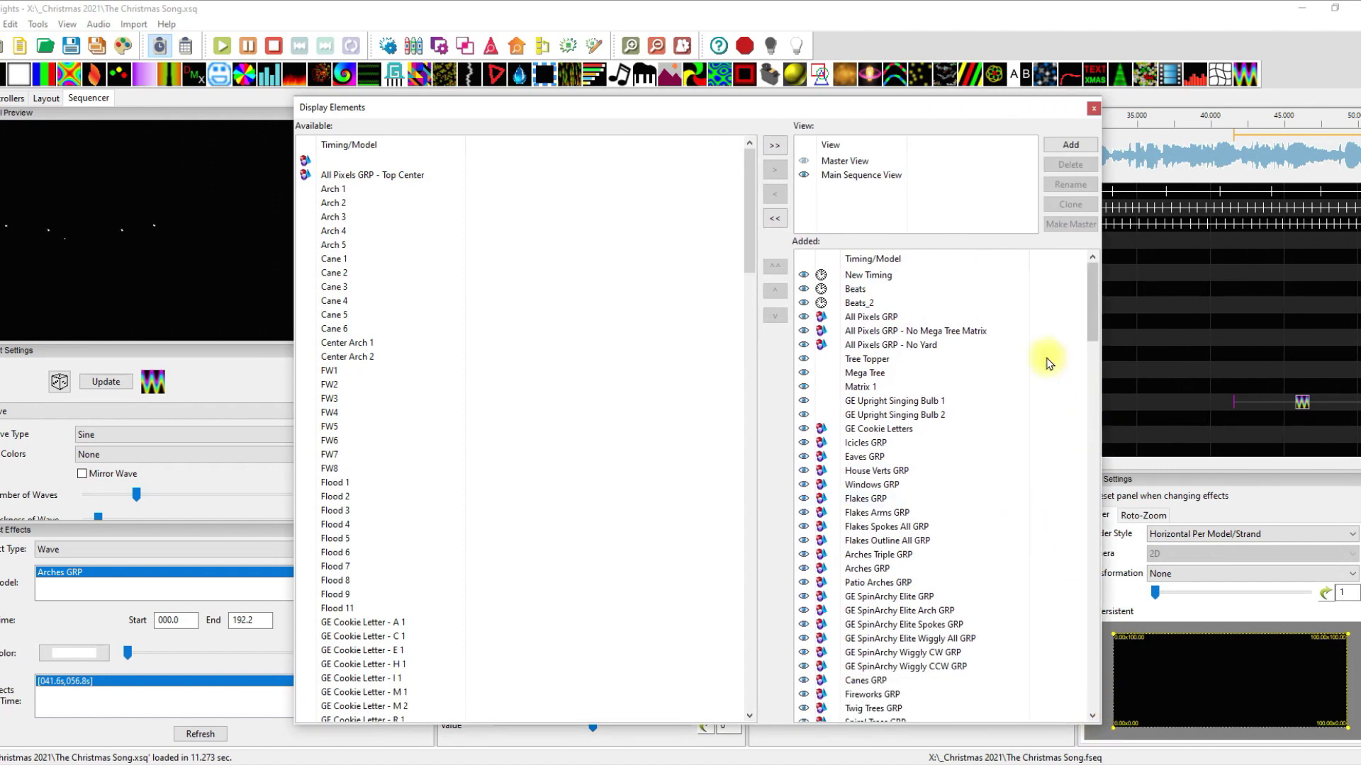
Step: Look through the models added to the Main Sequence View and apply its order to the Master View with Make Master
click(855, 177)
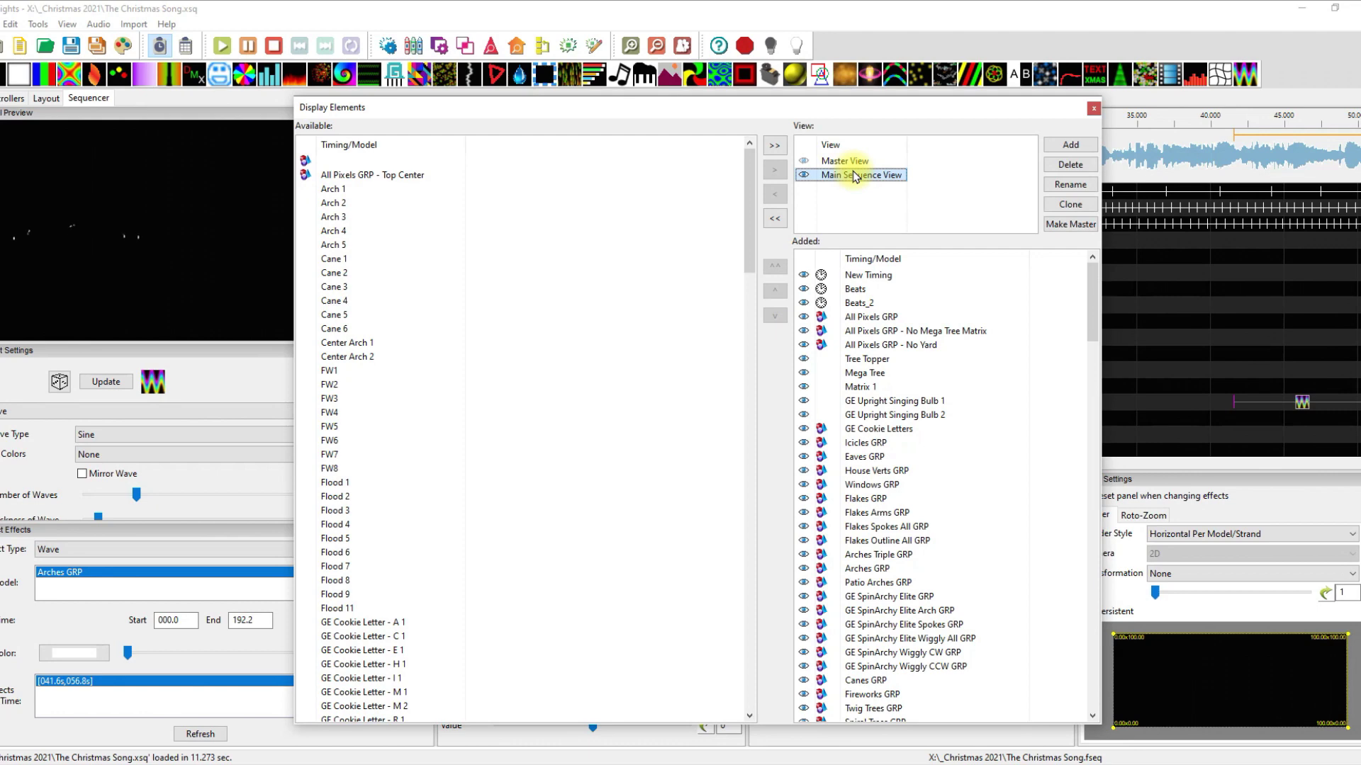
drag(1093, 304, 1090, 703)
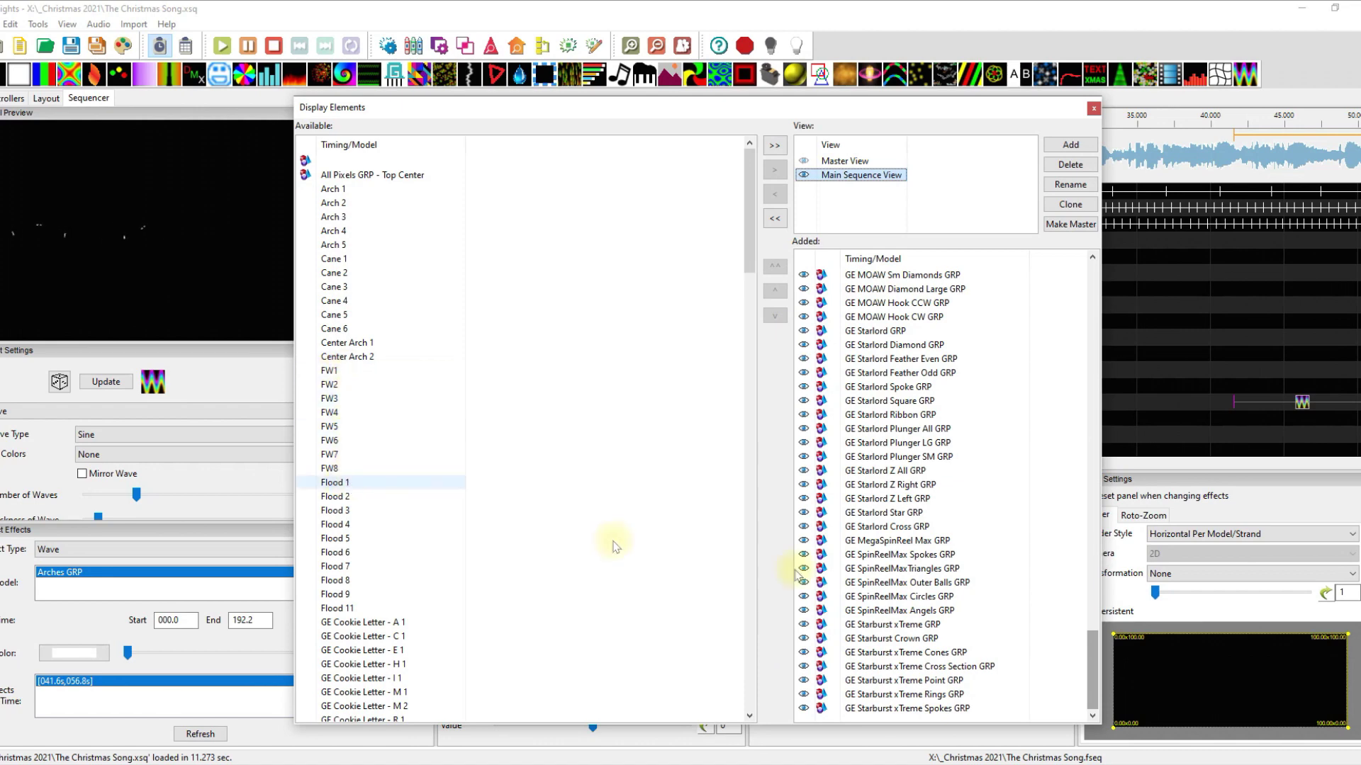
scroll(959, 585, up, 20)
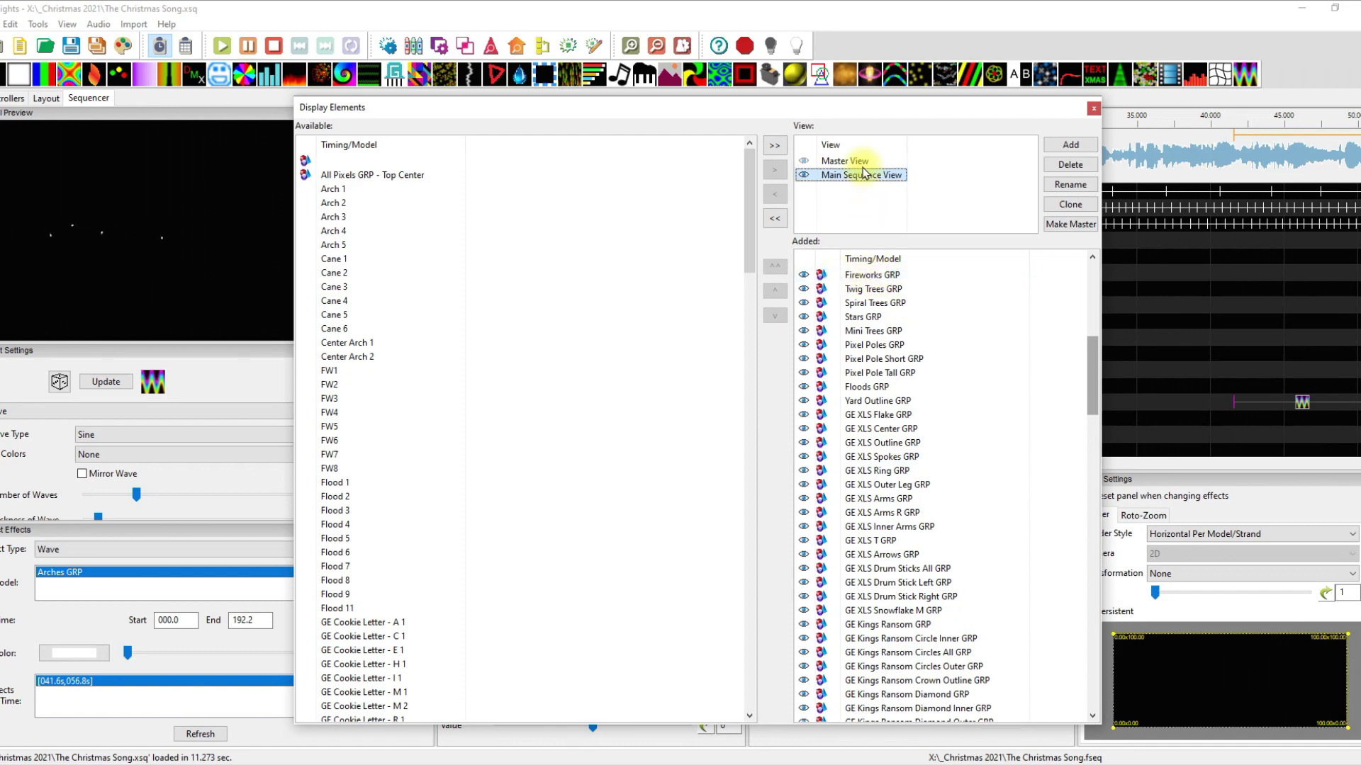
drag(832, 110, 904, 80)
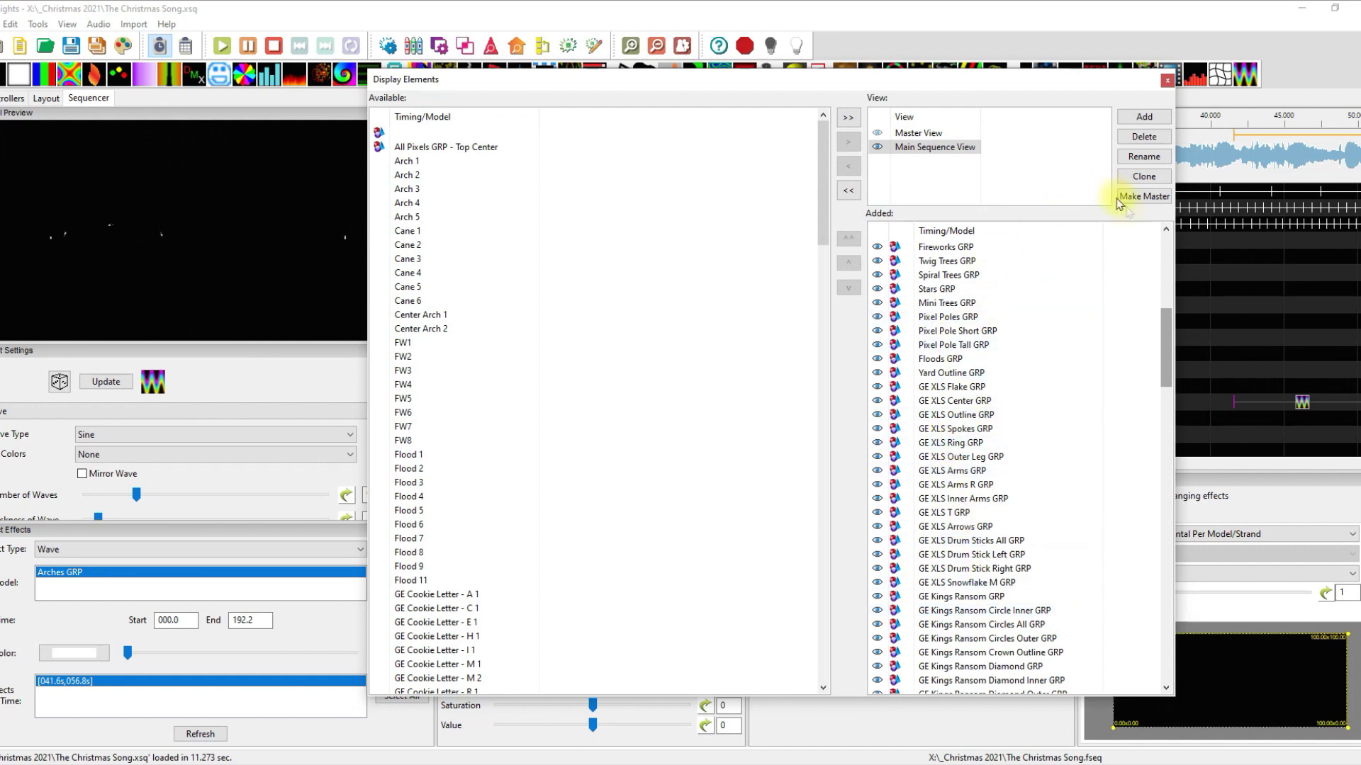
click(1143, 194)
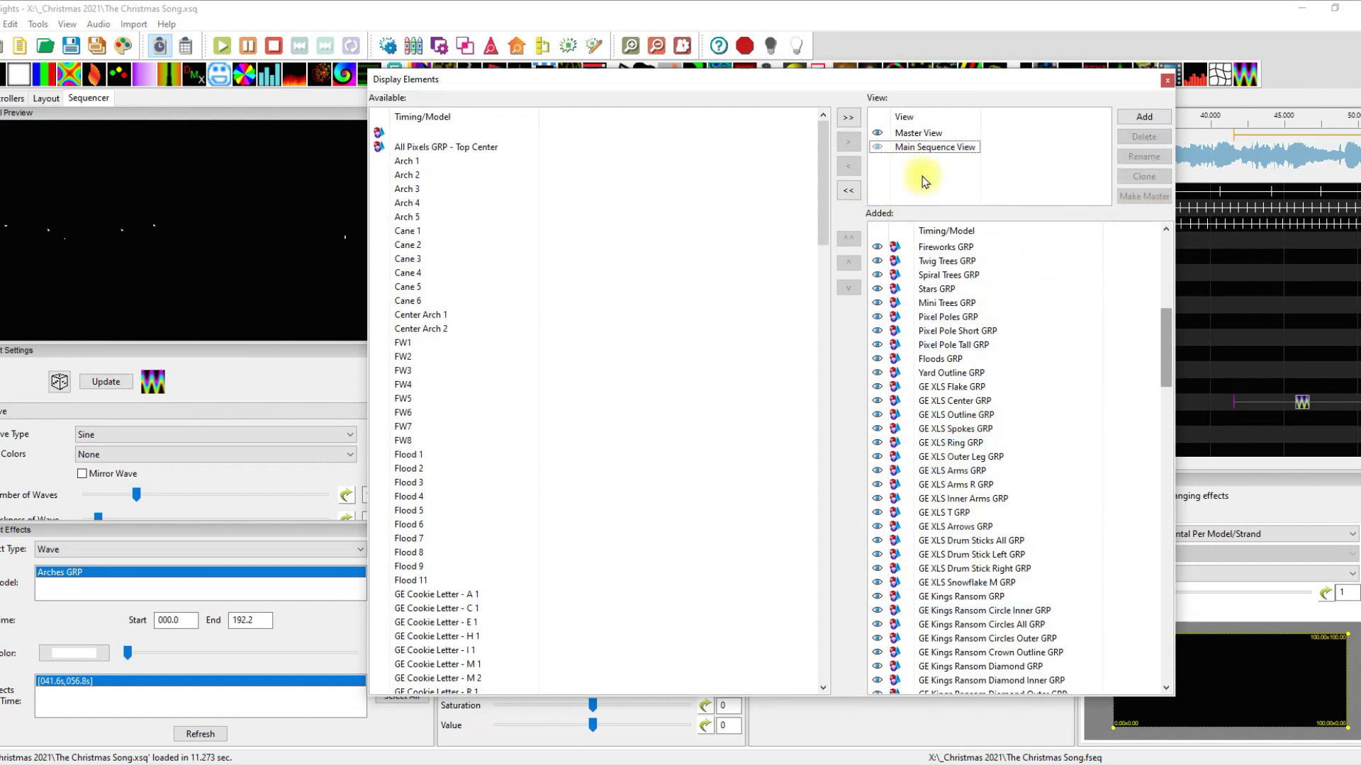
click(913, 137)
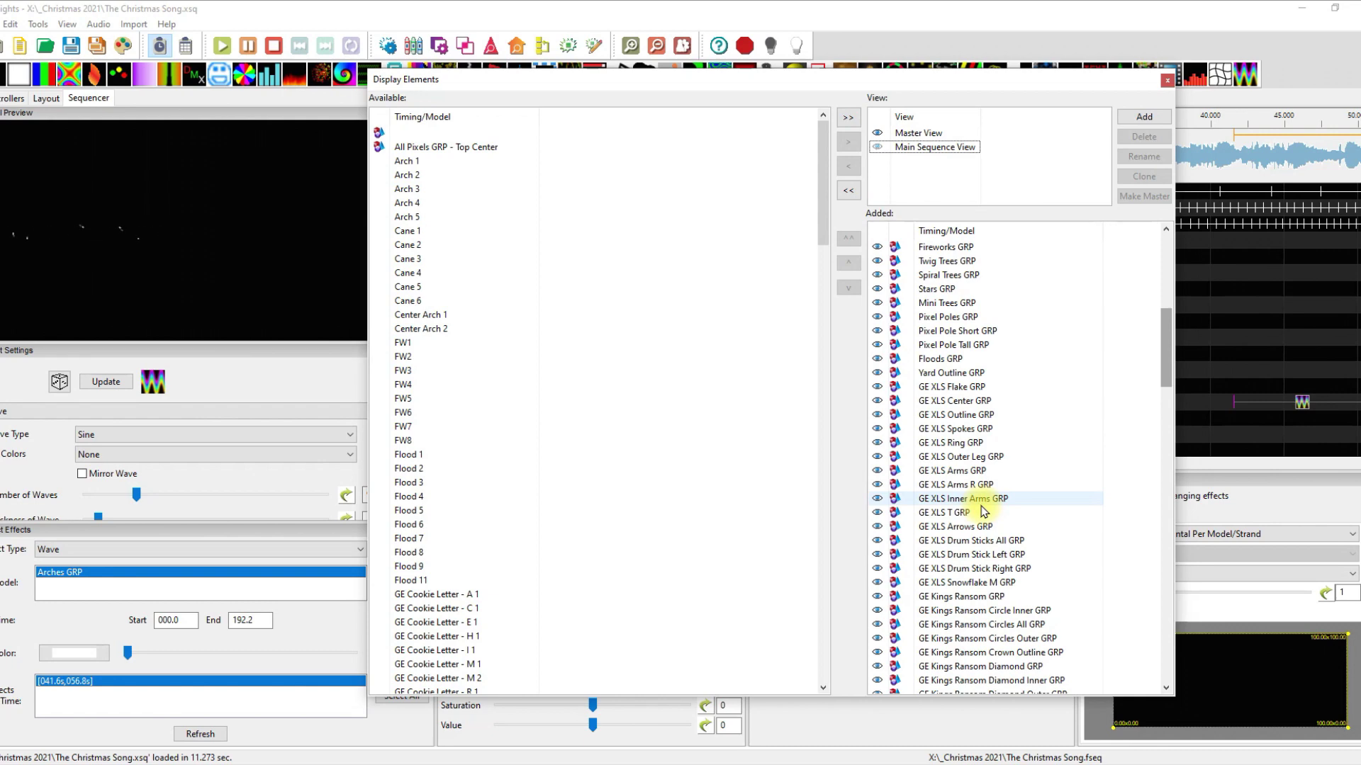
Step: Create a new view named Grand Illusion View
mouse_move(1168, 358)
mouse_down()
mouse_move(1171, 437)
mouse_move(1173, 381)
mouse_up()
click(1144, 117)
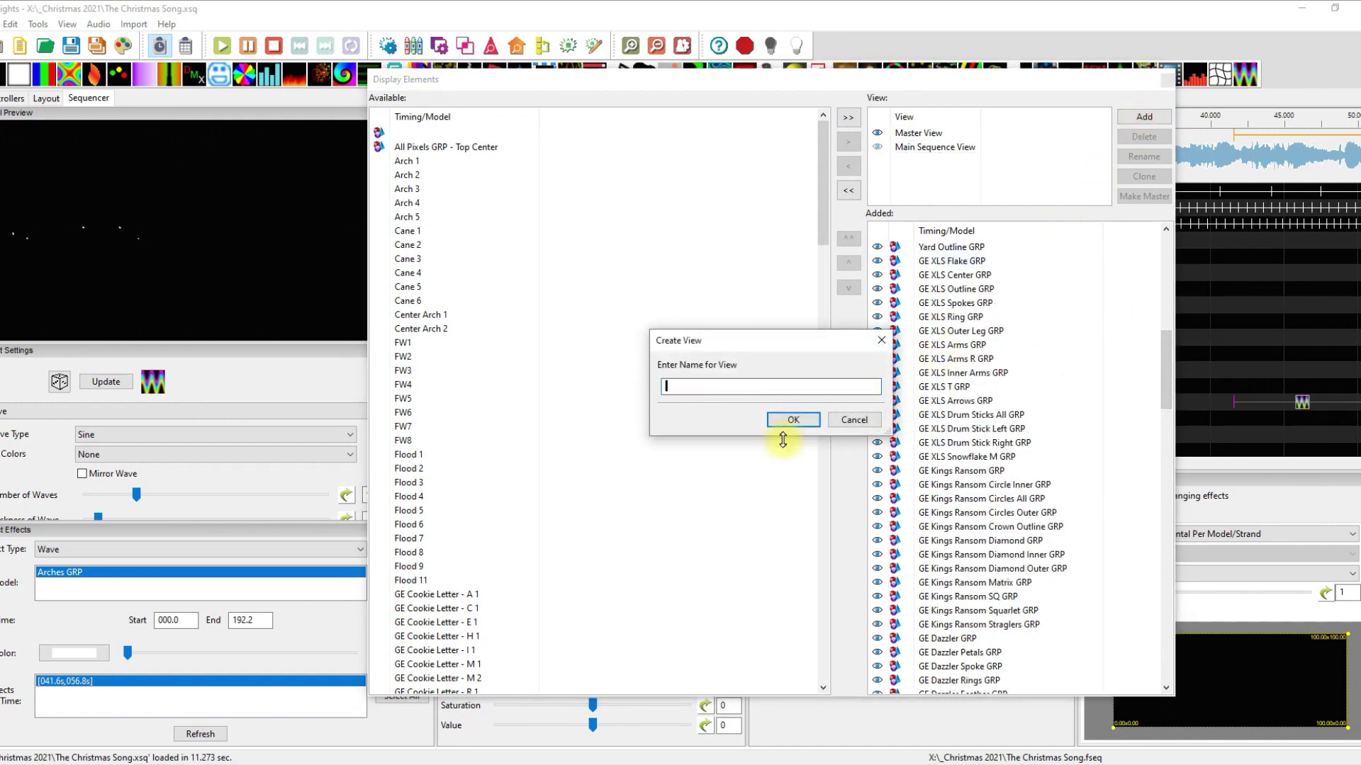
text(Grand Illusion View)
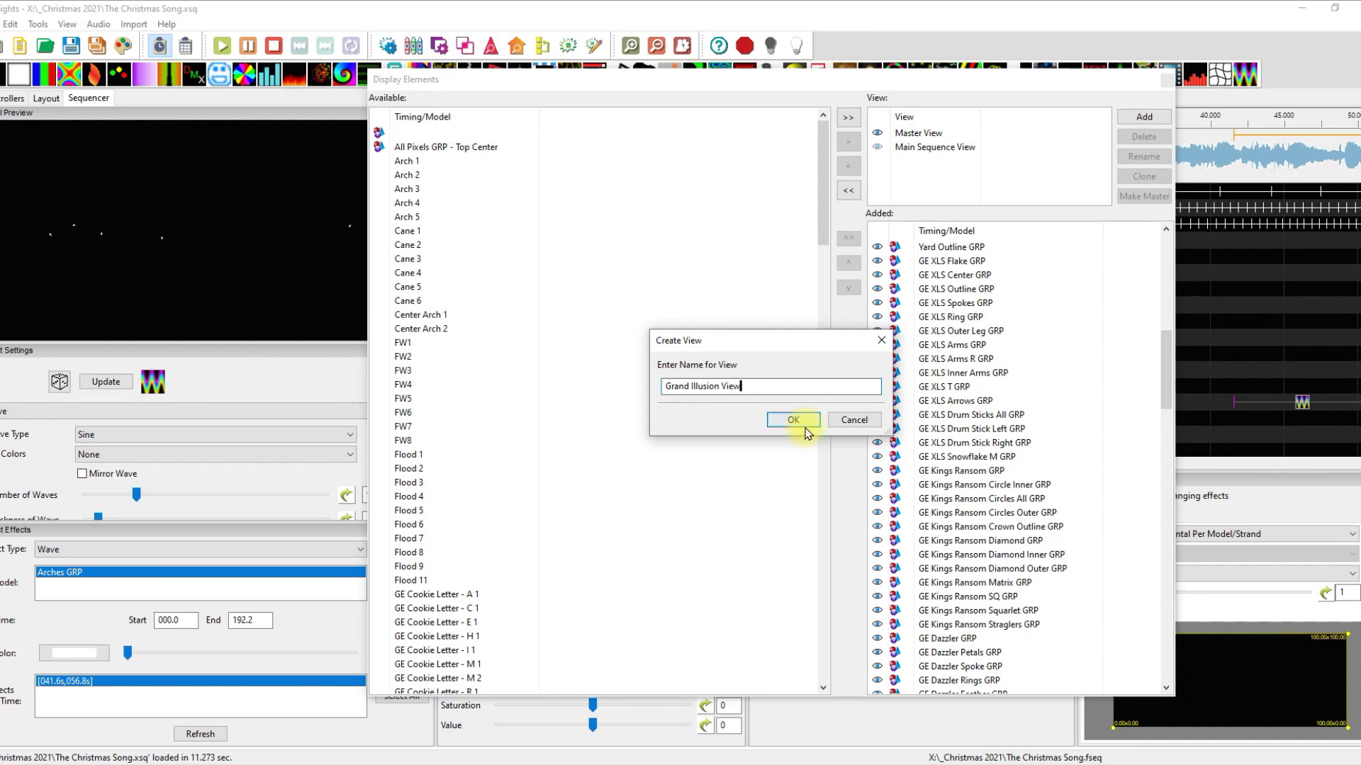
click(795, 420)
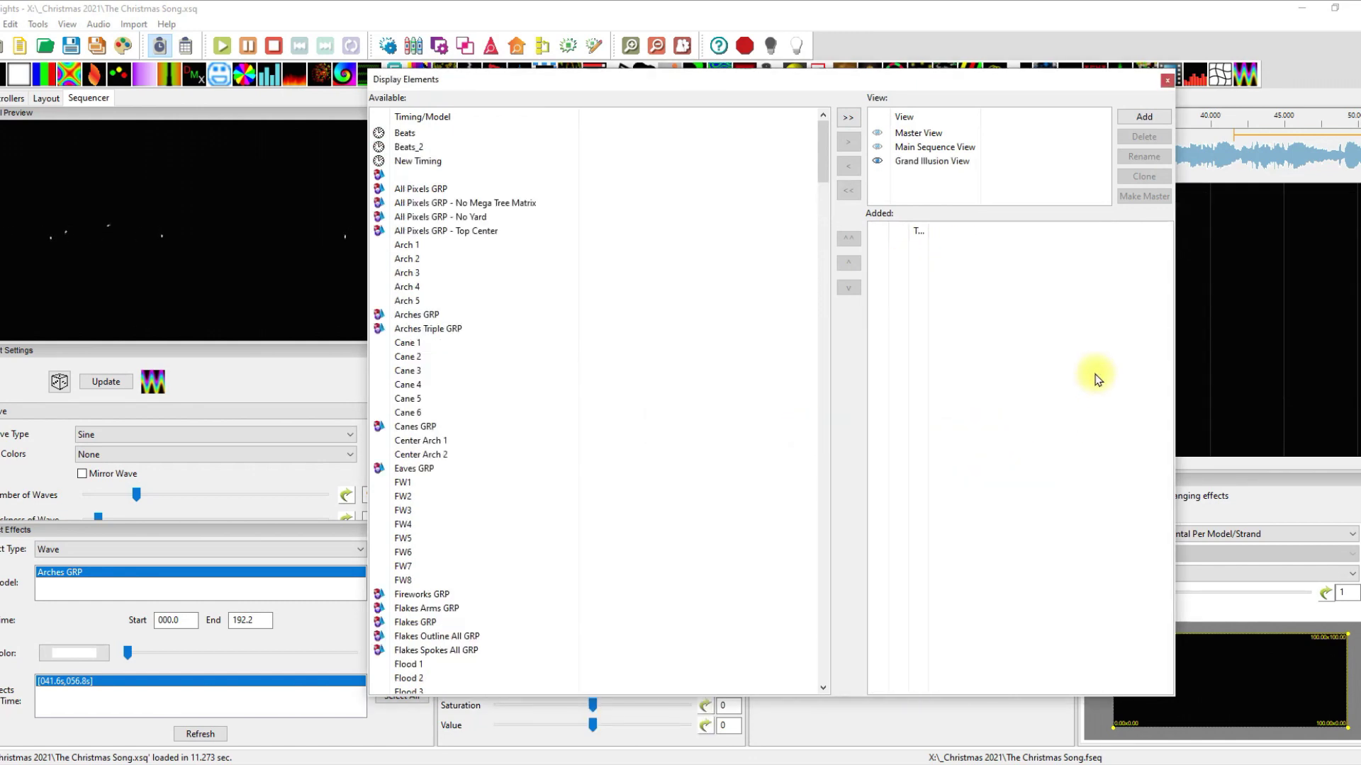
Step: Add the Grand Illusion groups, from GE Grand Illusion Flower GRP through GE Grand Illusion Whirliwig Odd GRP, to the Grand Illusion View
scroll(486, 489, down, 15)
scroll(486, 494, down, 15)
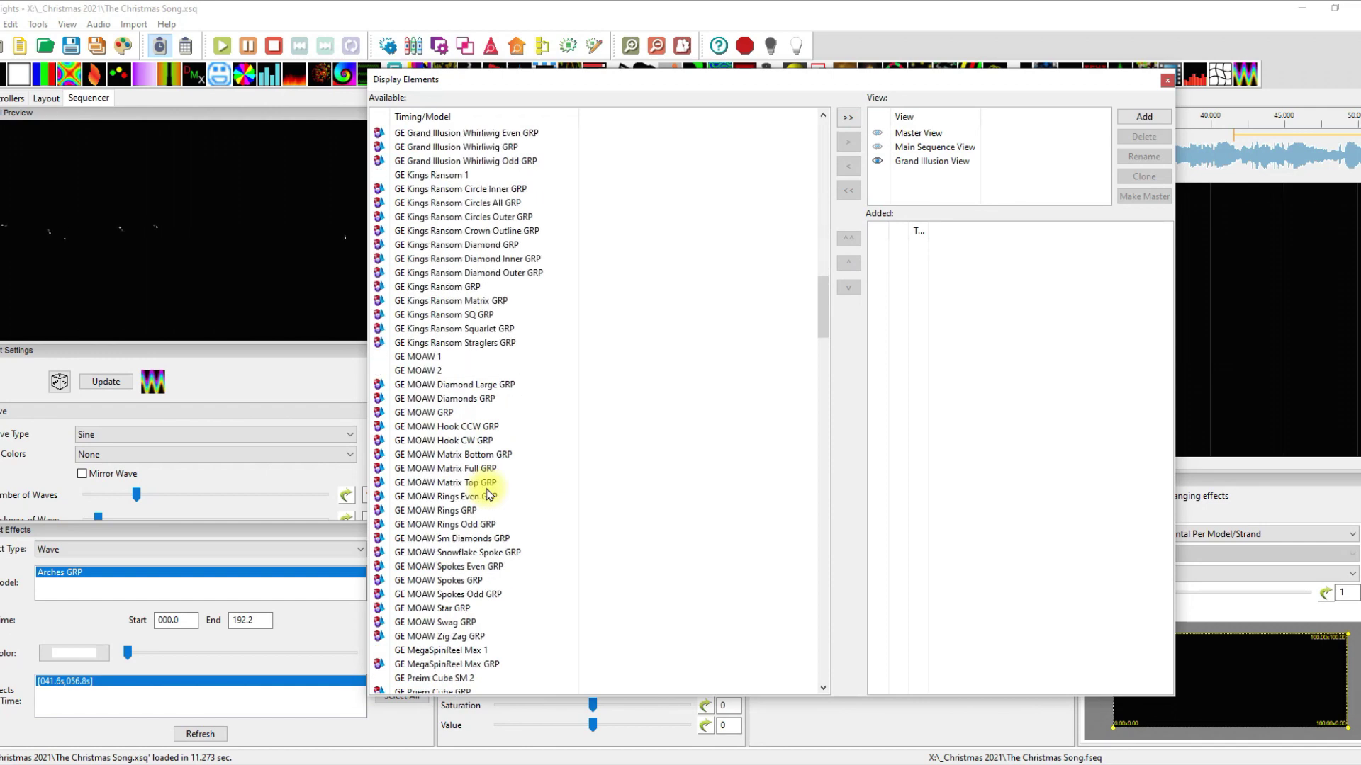
scroll(486, 494, down, 15)
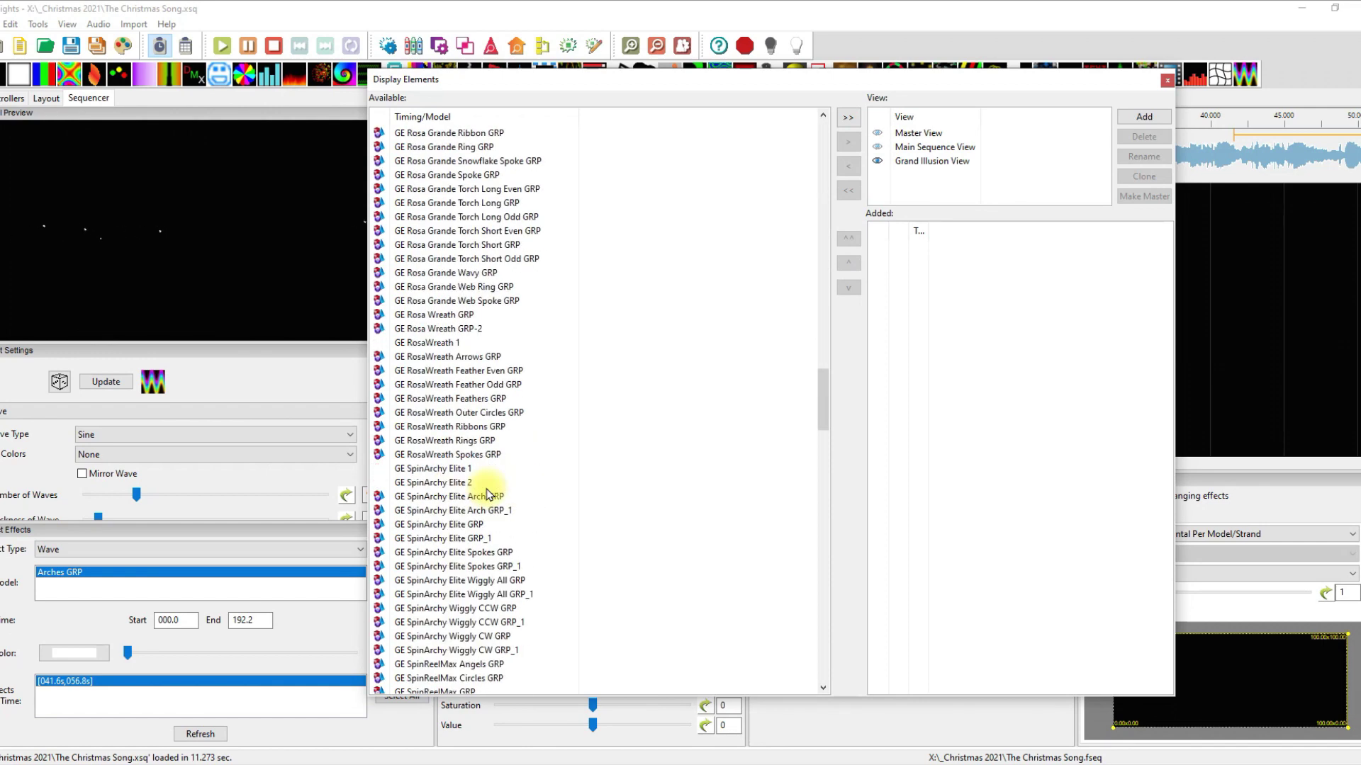
scroll(486, 494, down, 5)
scroll(477, 492, up, 20)
click(451, 275)
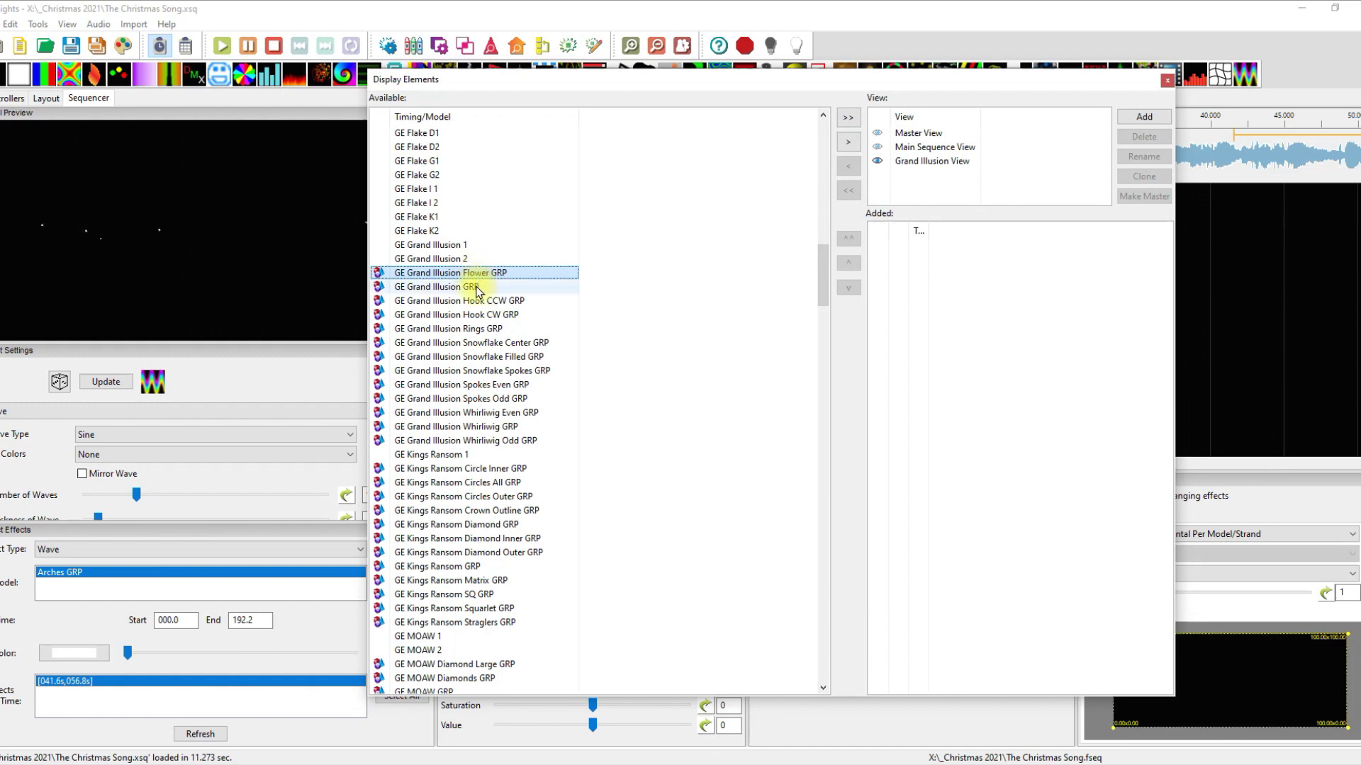
shift+click(474, 442)
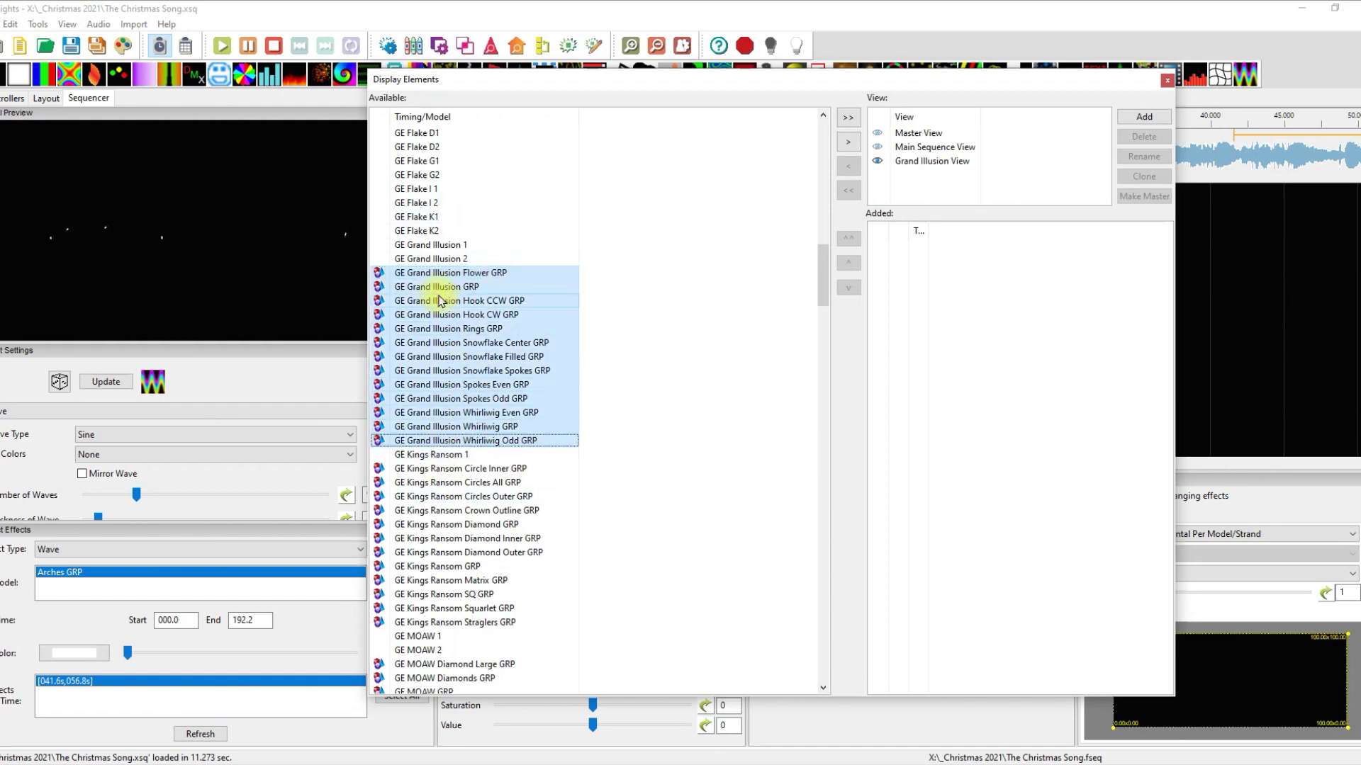
click(489, 330)
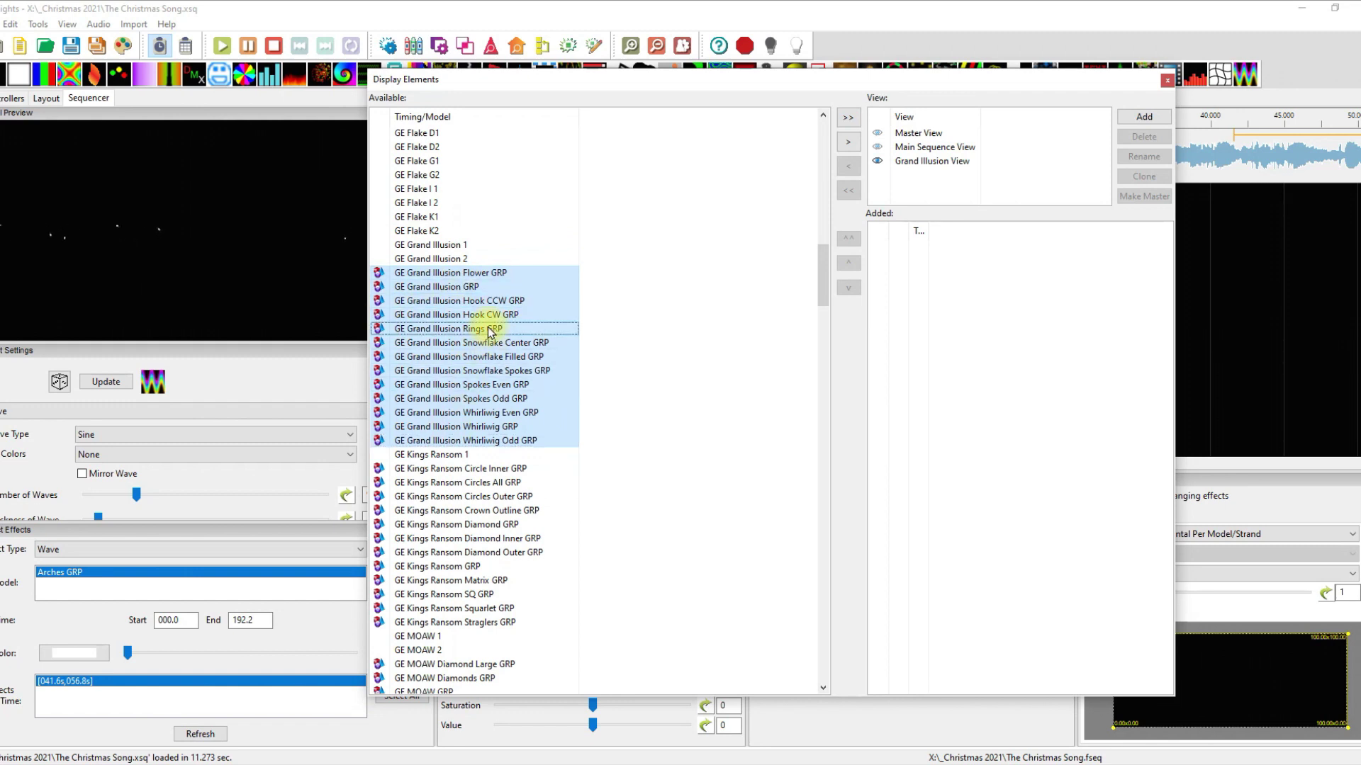
click(616, 313)
click(402, 276)
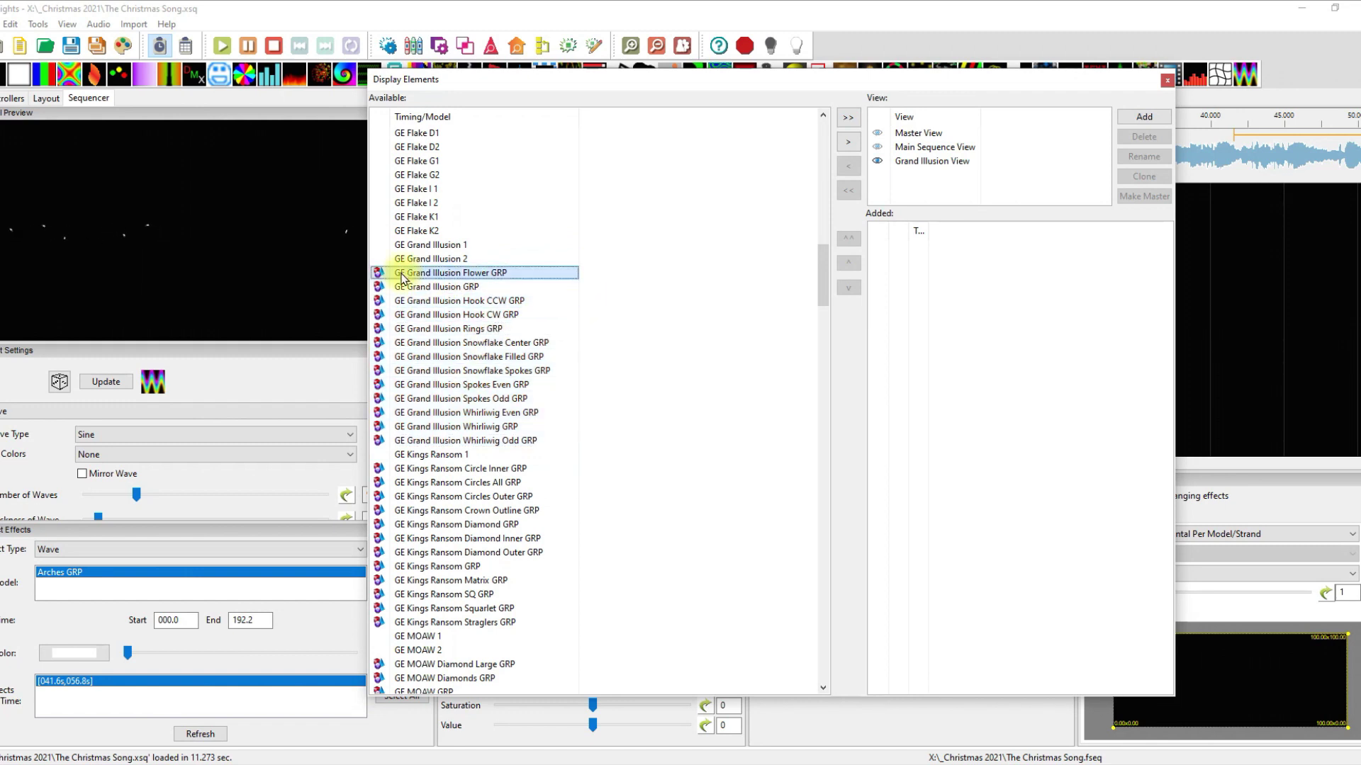
shift+click(475, 441)
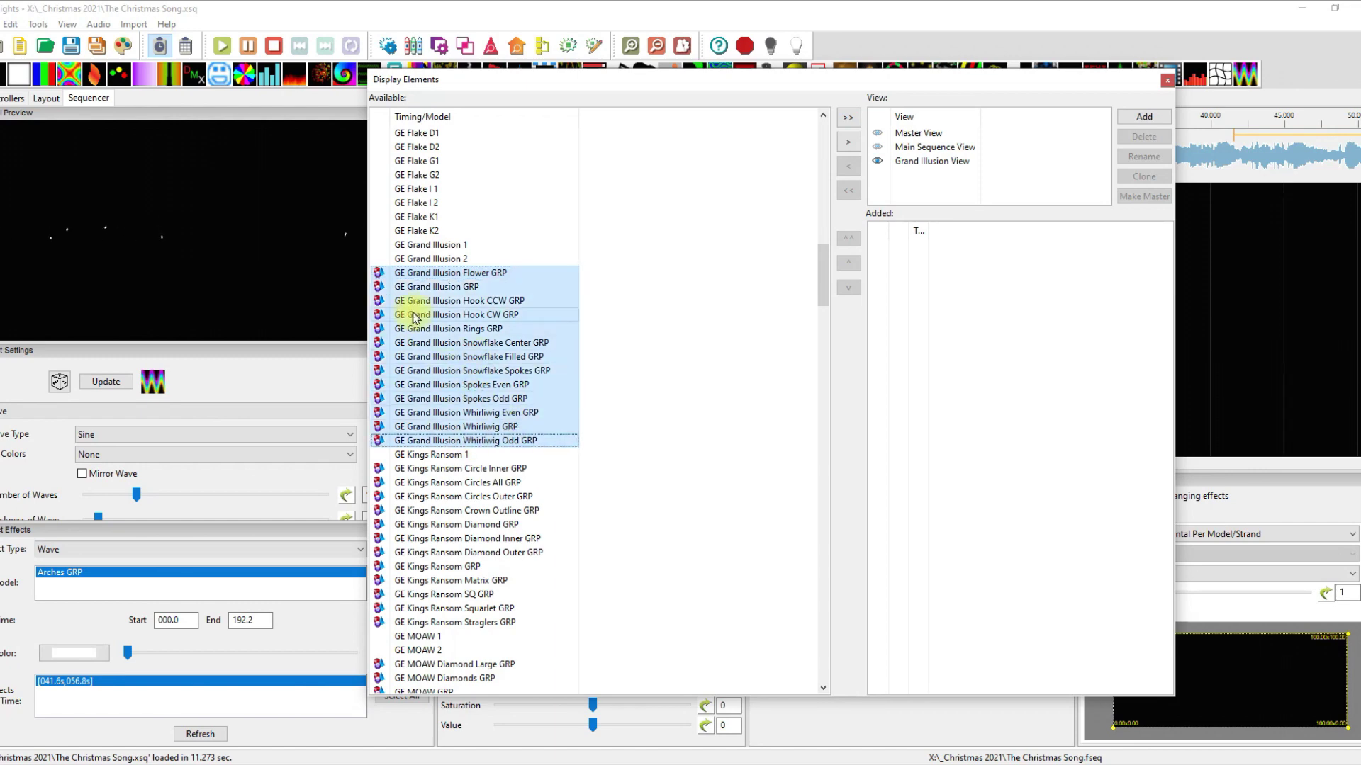
click(848, 141)
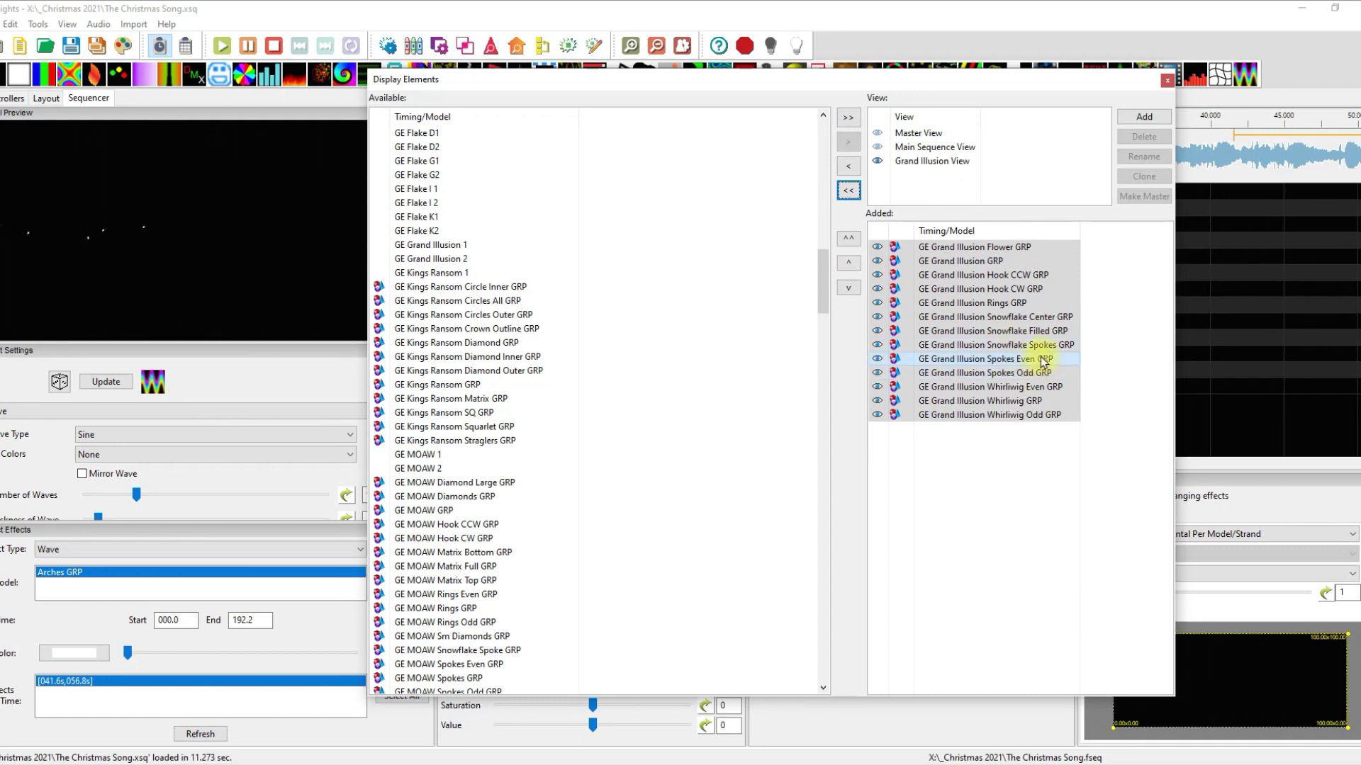
Step: Sort the groups in the Grand Illusion View the same as the current master view
right_click(968, 314)
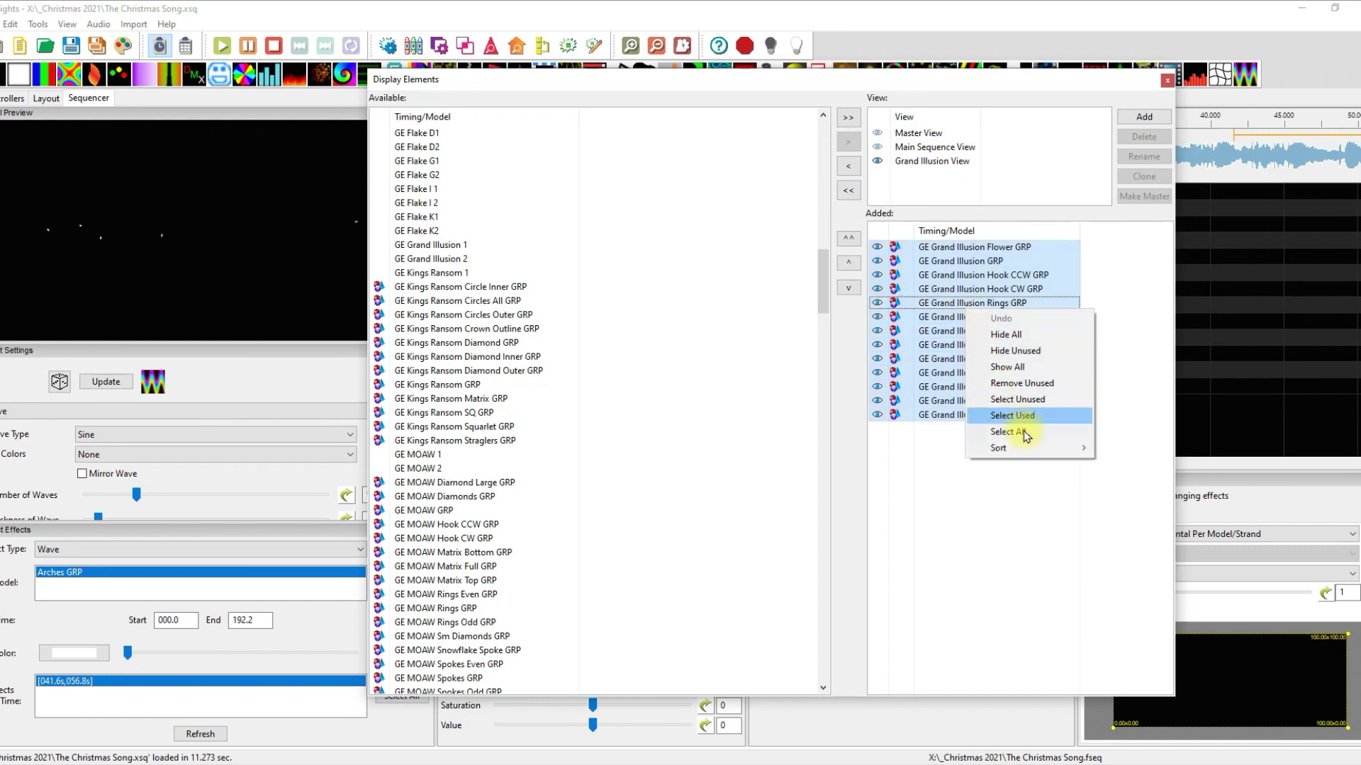
mouse_move(1036, 453)
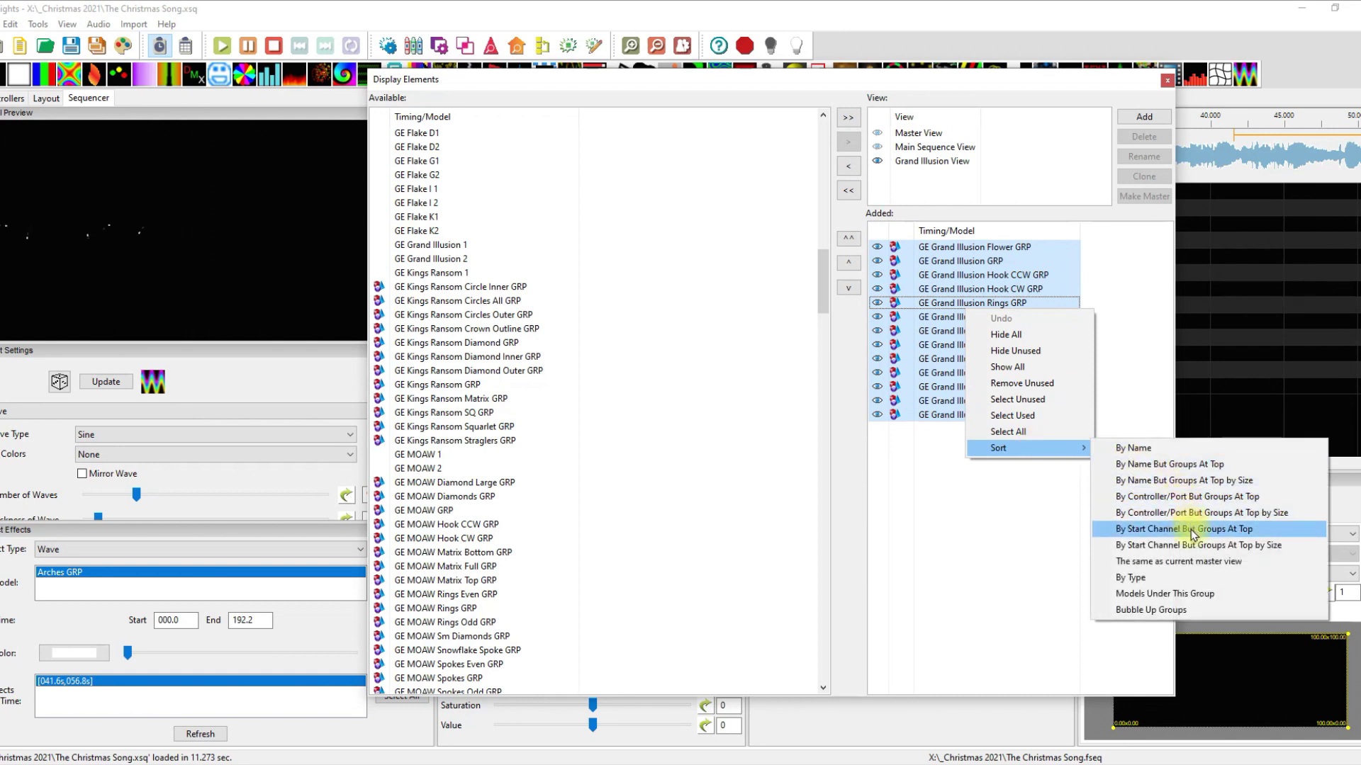
click(1196, 566)
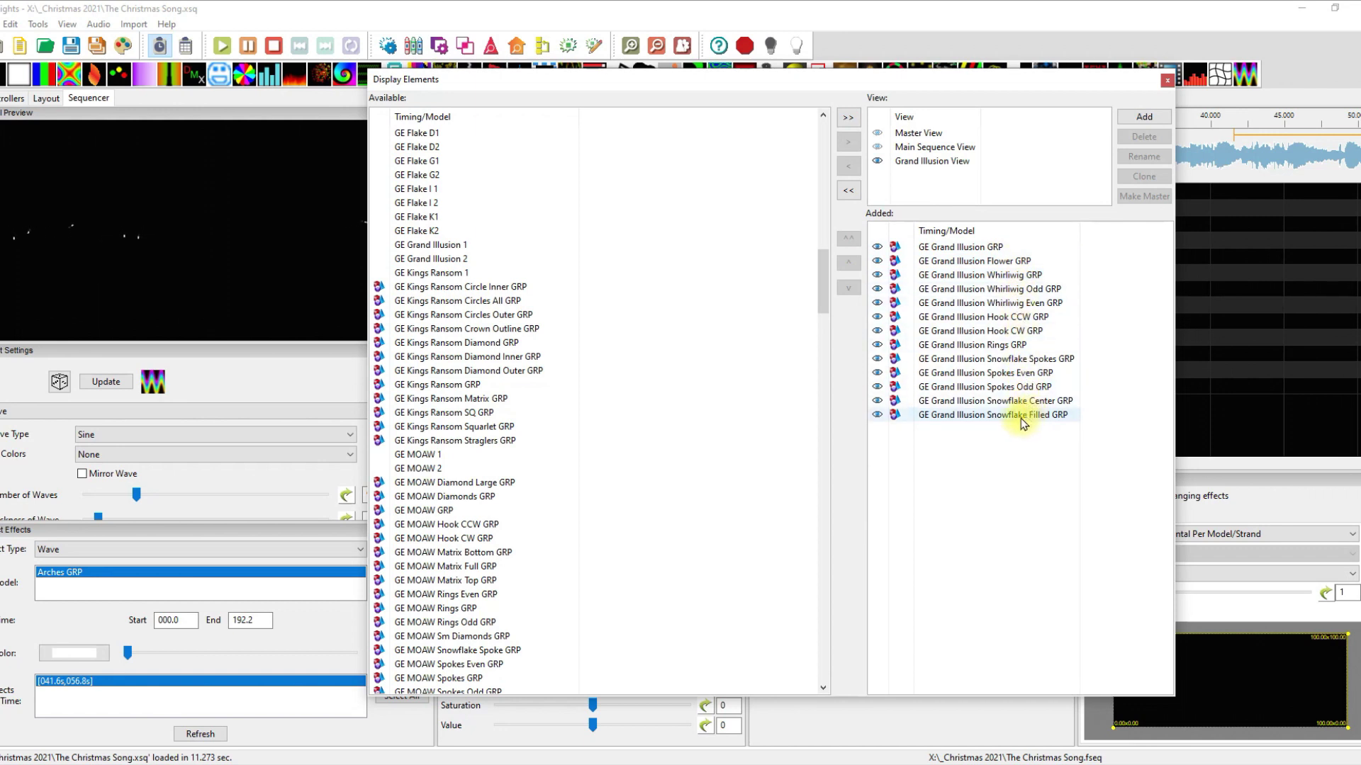
Step: Create another view named Kings Ransom View
click(1142, 117)
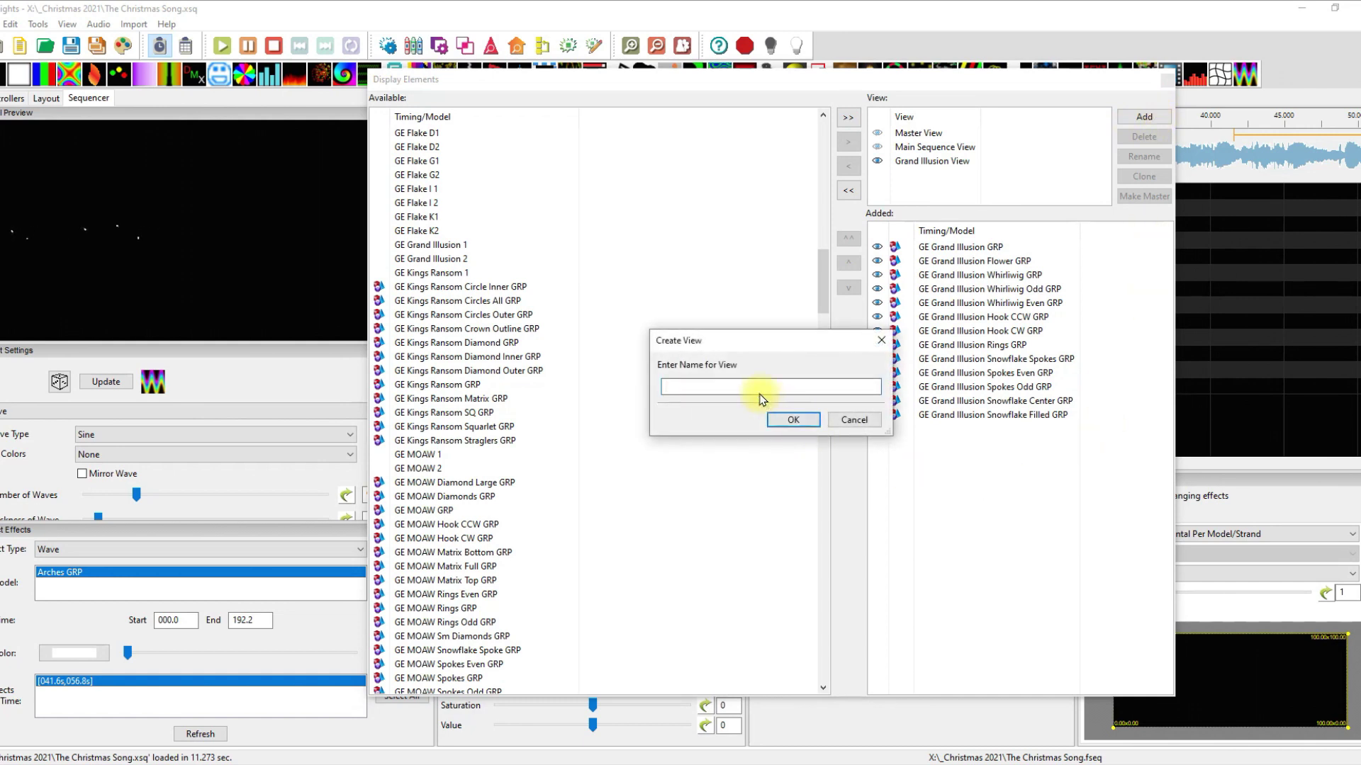
text(Kings Ransom View)
click(794, 419)
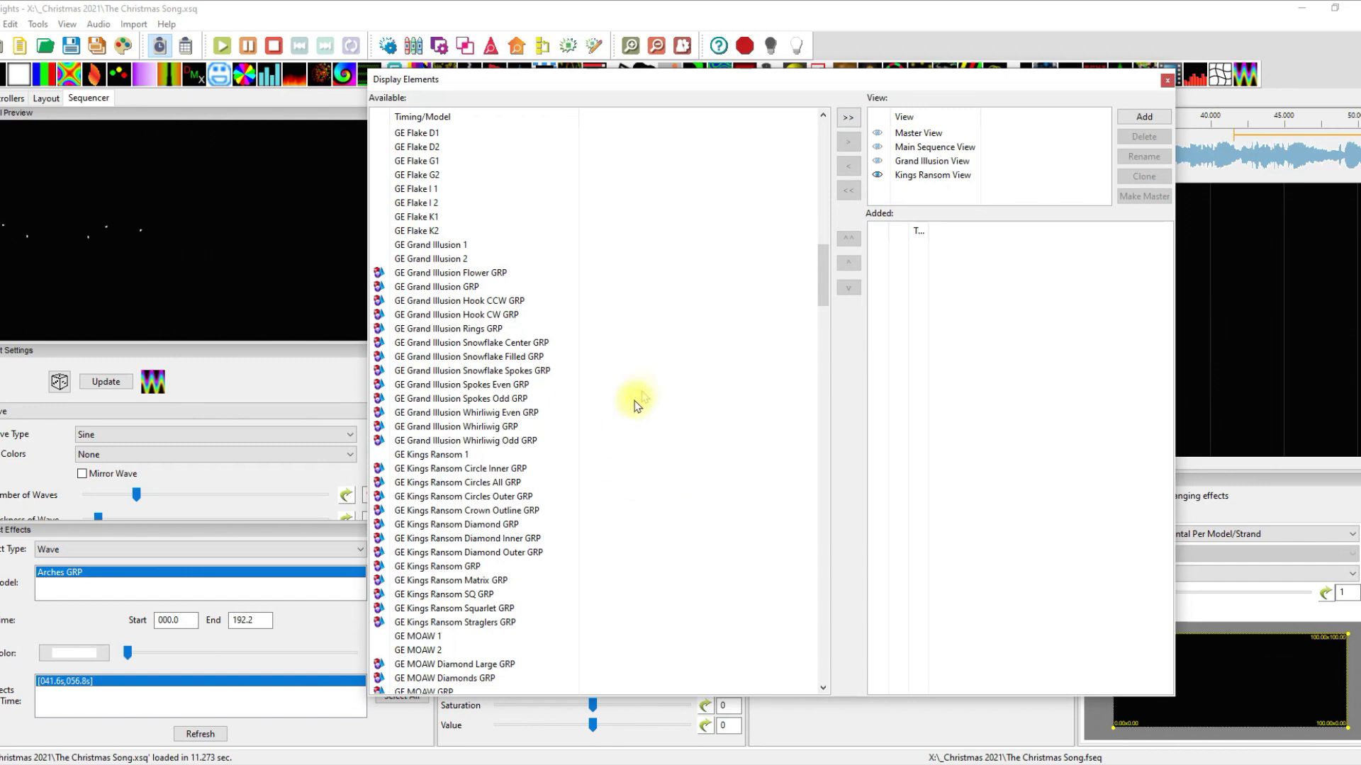
Step: Add GE Kings Ransom Circle Inner GRP through GE Kings Ransom Straglers GRP to the Kings Ransom View and sort them like the current master view
click(452, 471)
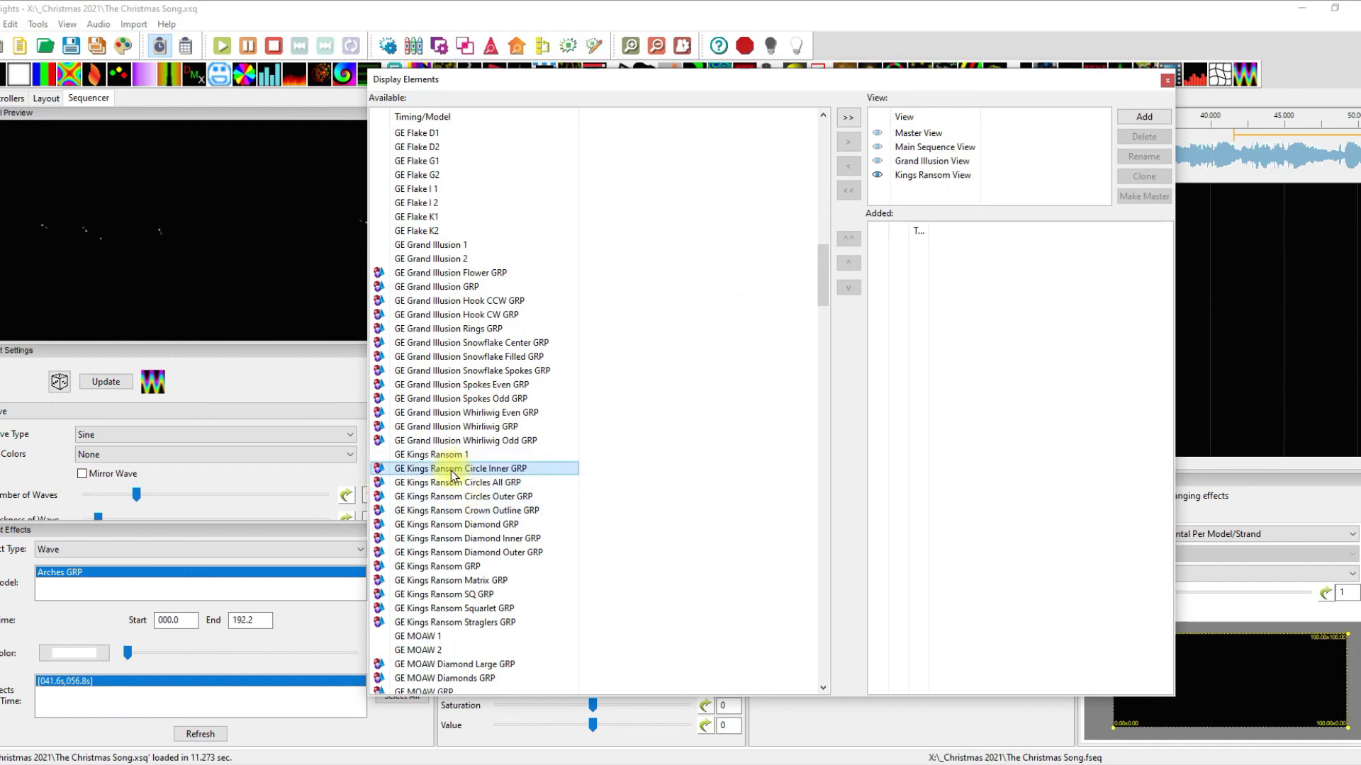
shift+click(461, 623)
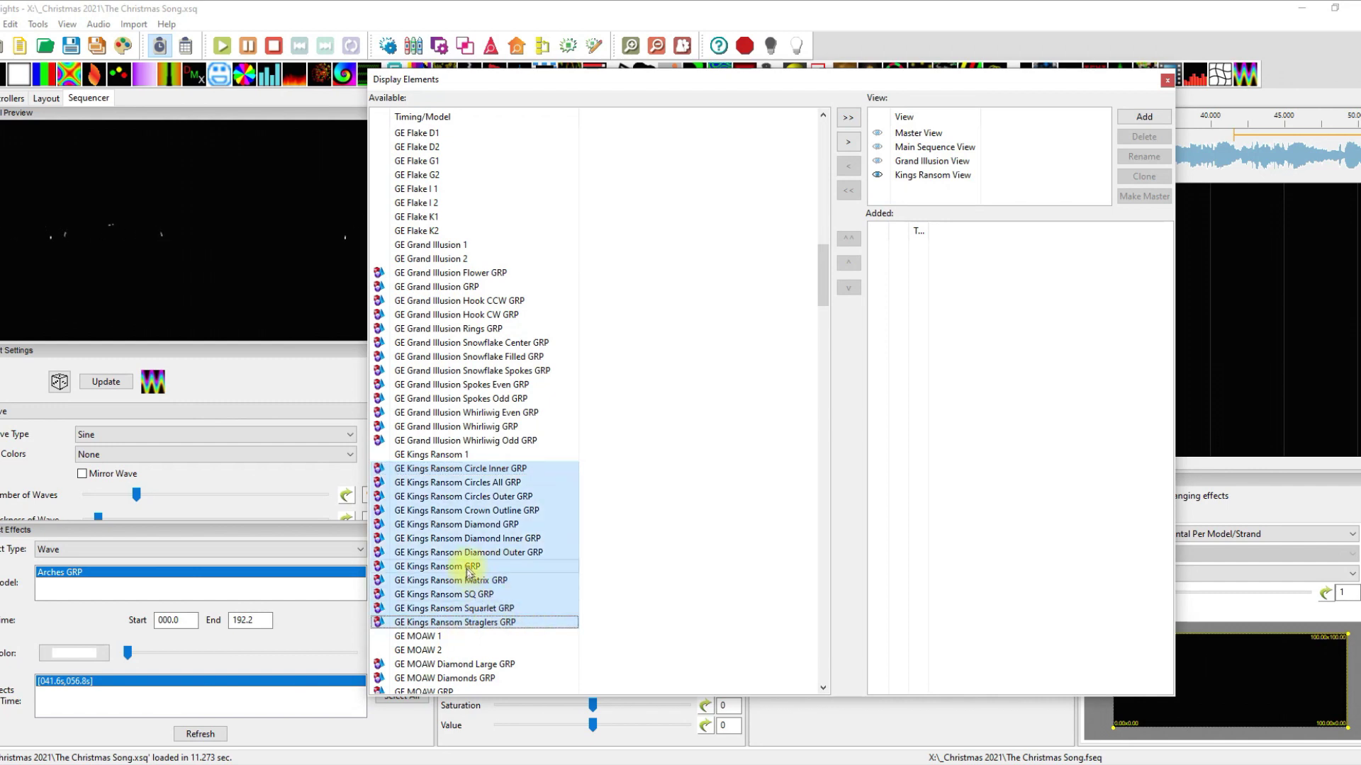
click(848, 145)
right_click(985, 317)
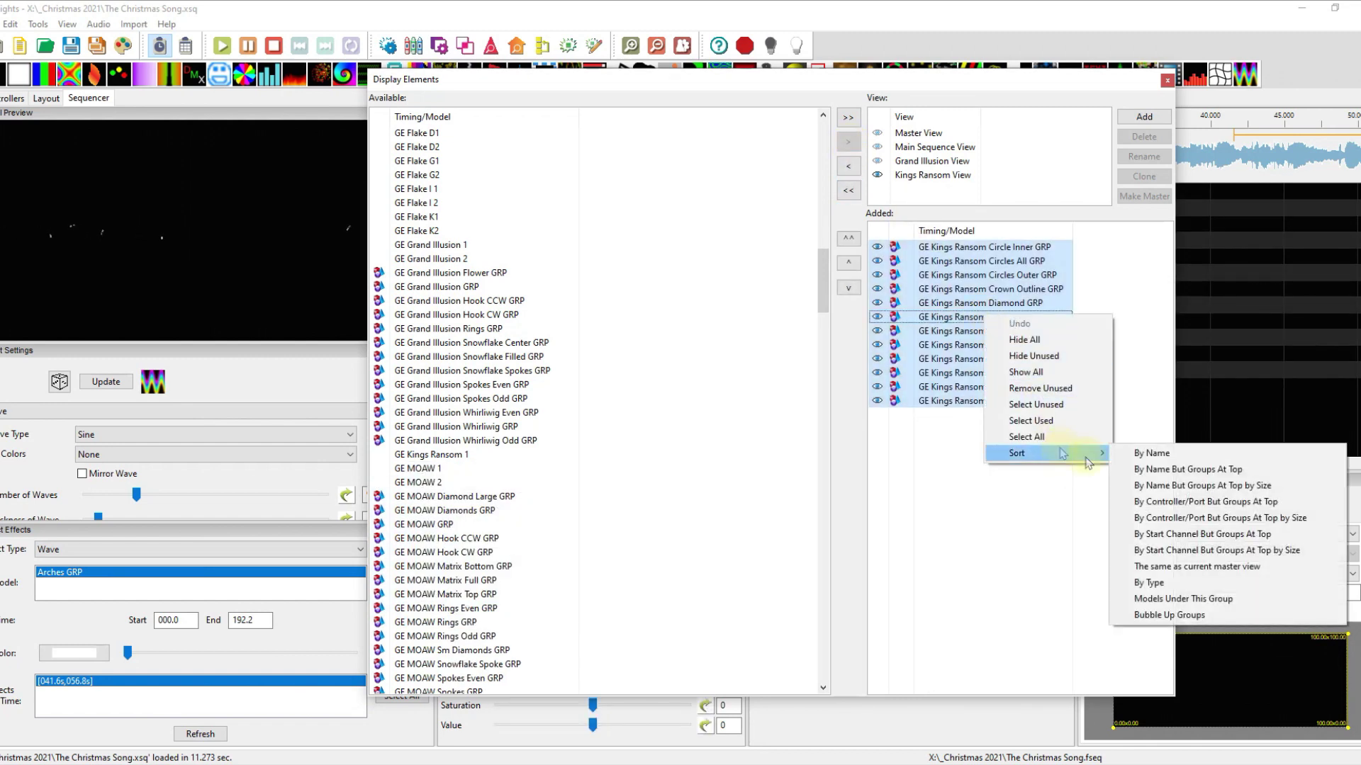
click(1187, 573)
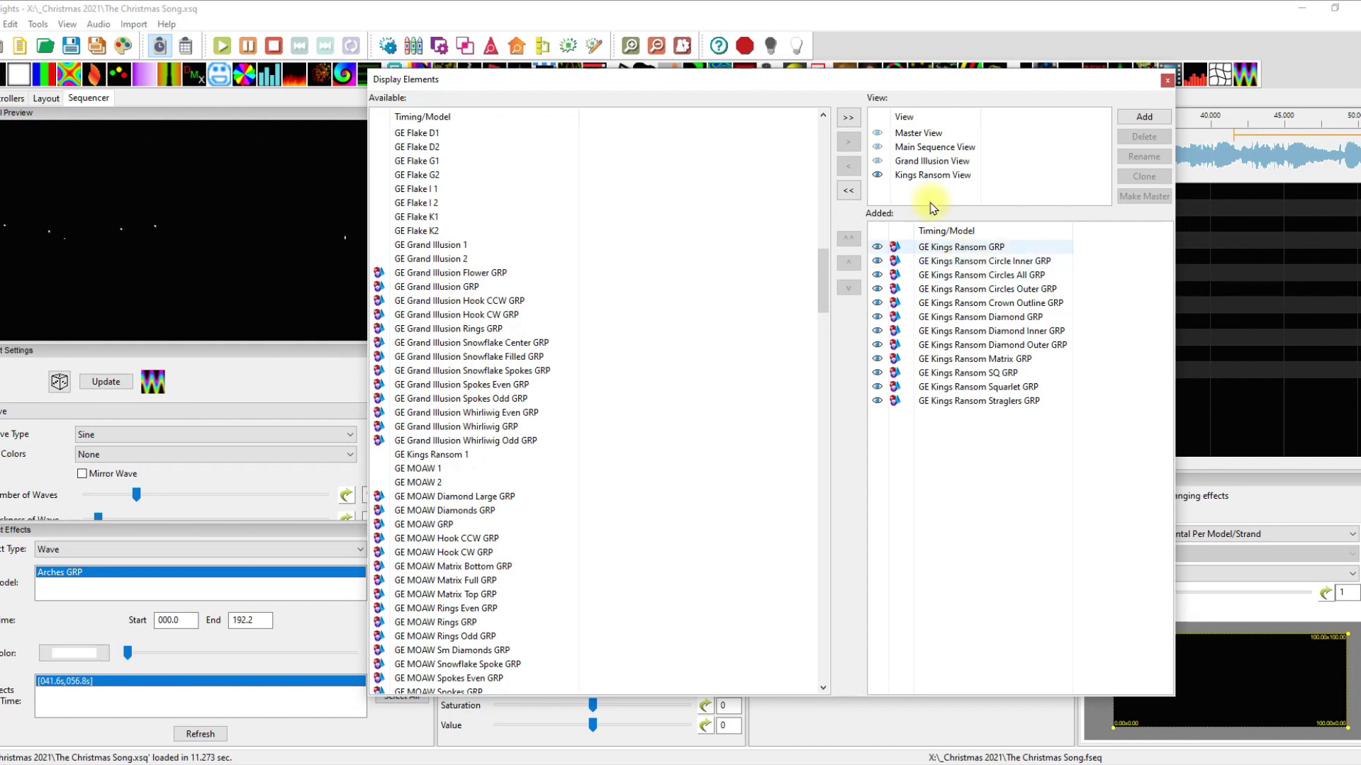
Step: Check the model order in the Main Sequence View and create another view named New View
click(927, 147)
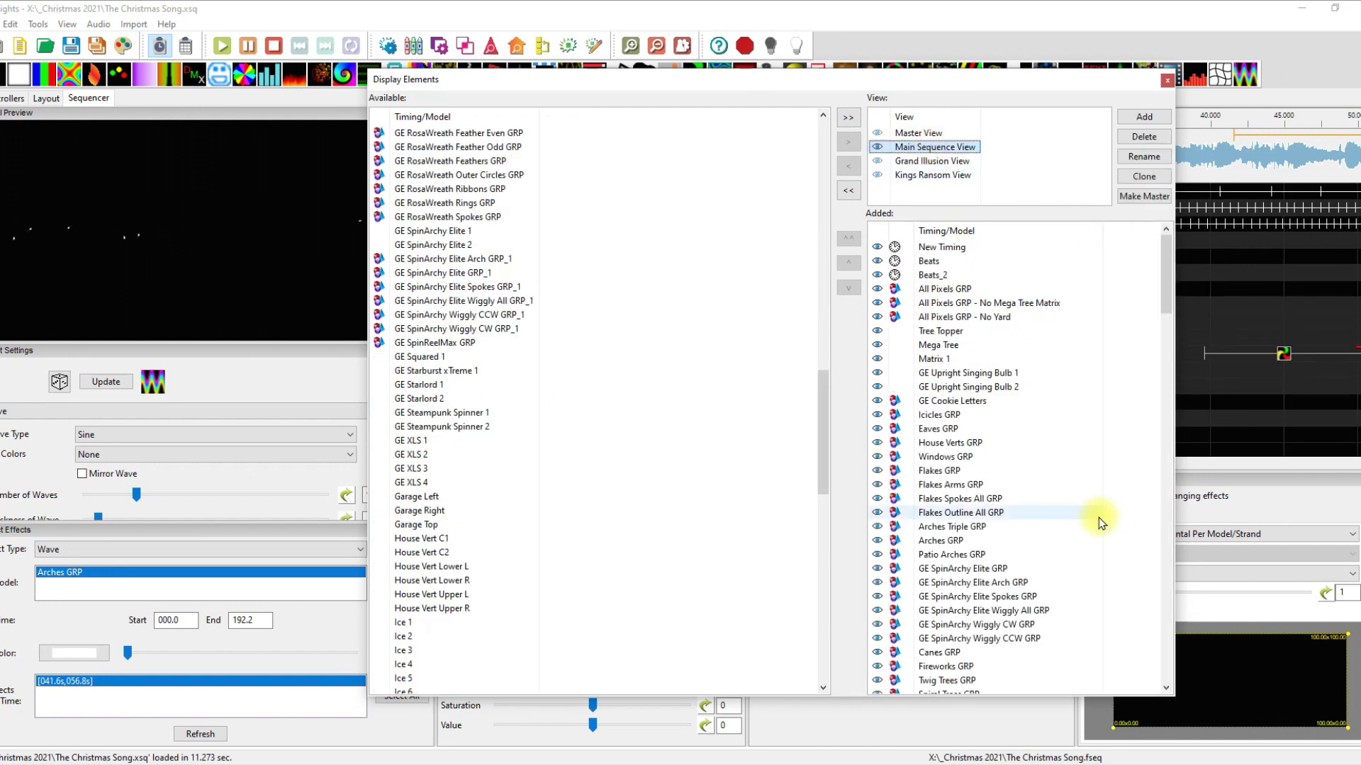
scroll(1014, 581, down, 7)
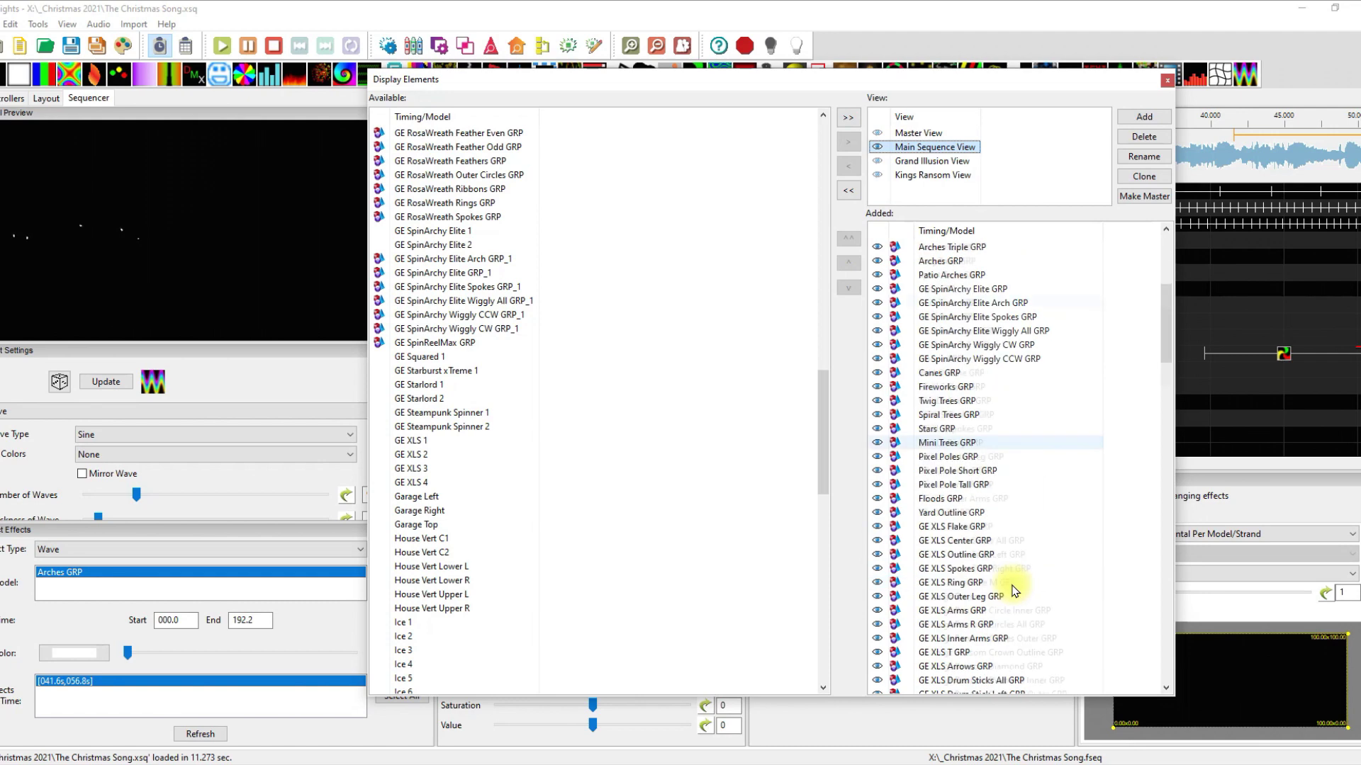
scroll(1014, 590, up, 3)
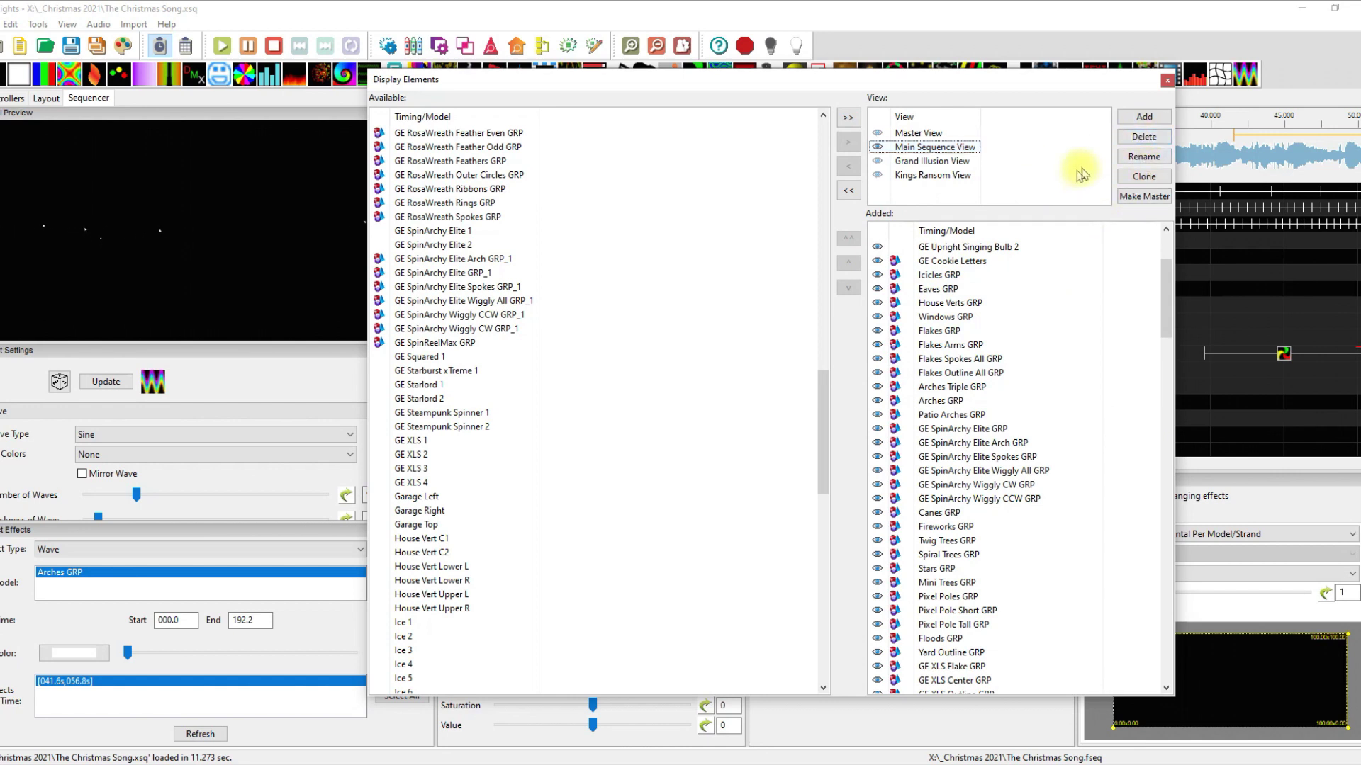
click(1149, 116)
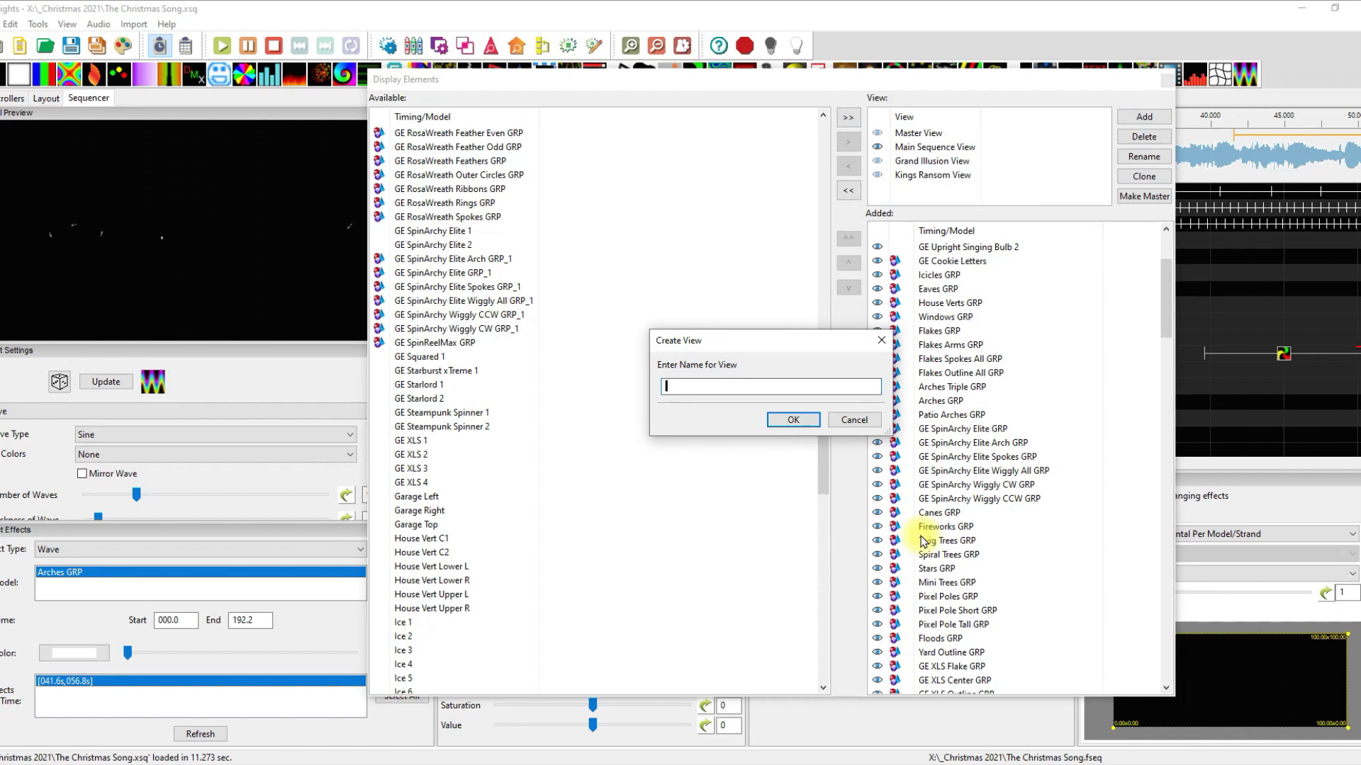
text(New View)
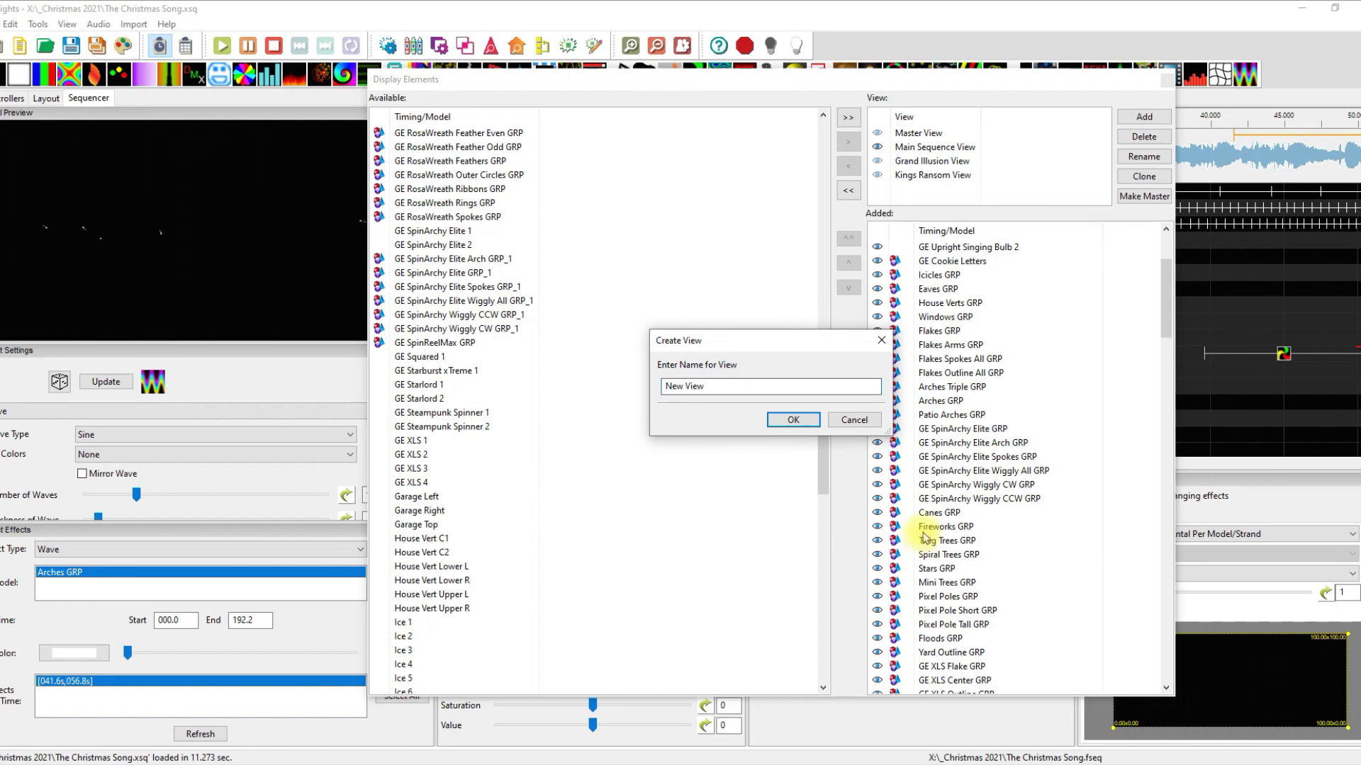
click(789, 418)
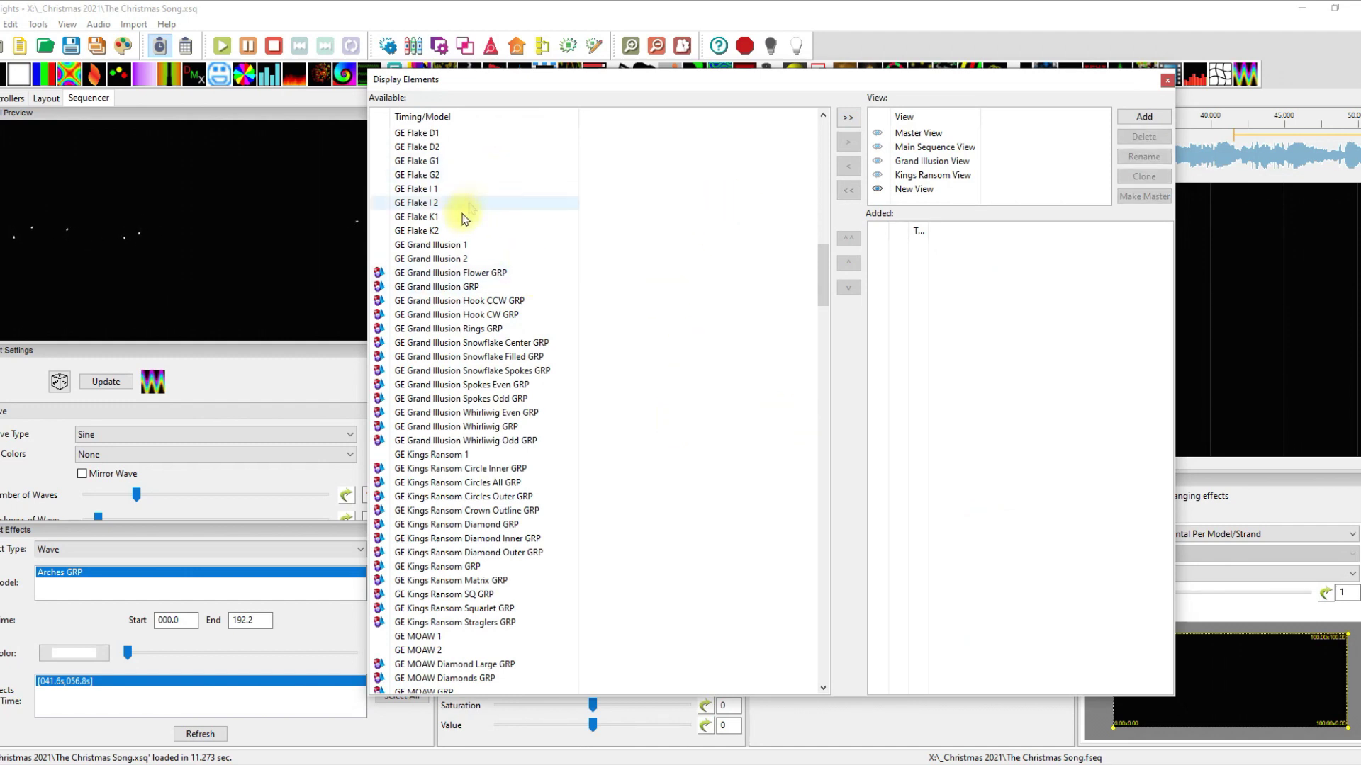
Step: Add all available models and groups from All Pixels GRP through GE XLS T GRP to New View
scroll(434, 292, up, 20)
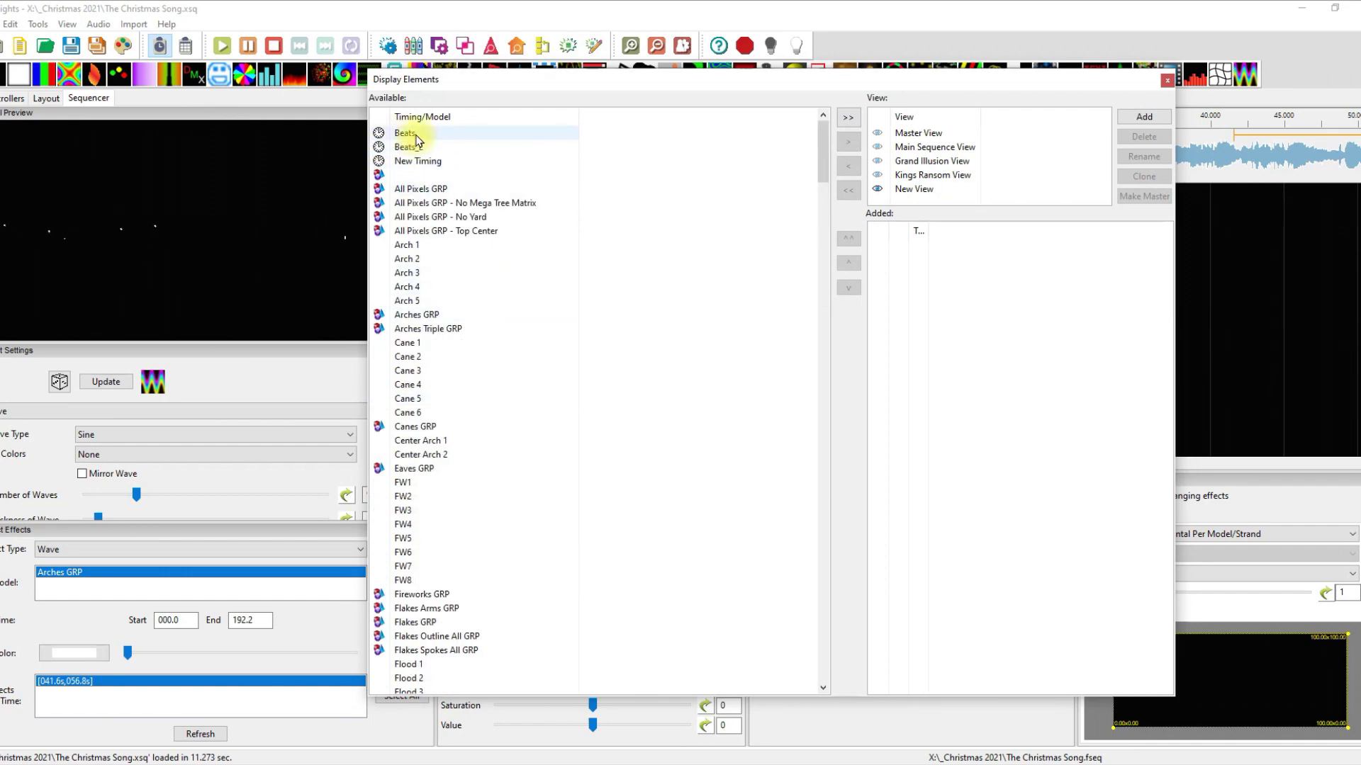
click(406, 188)
scroll(494, 466, down, 20)
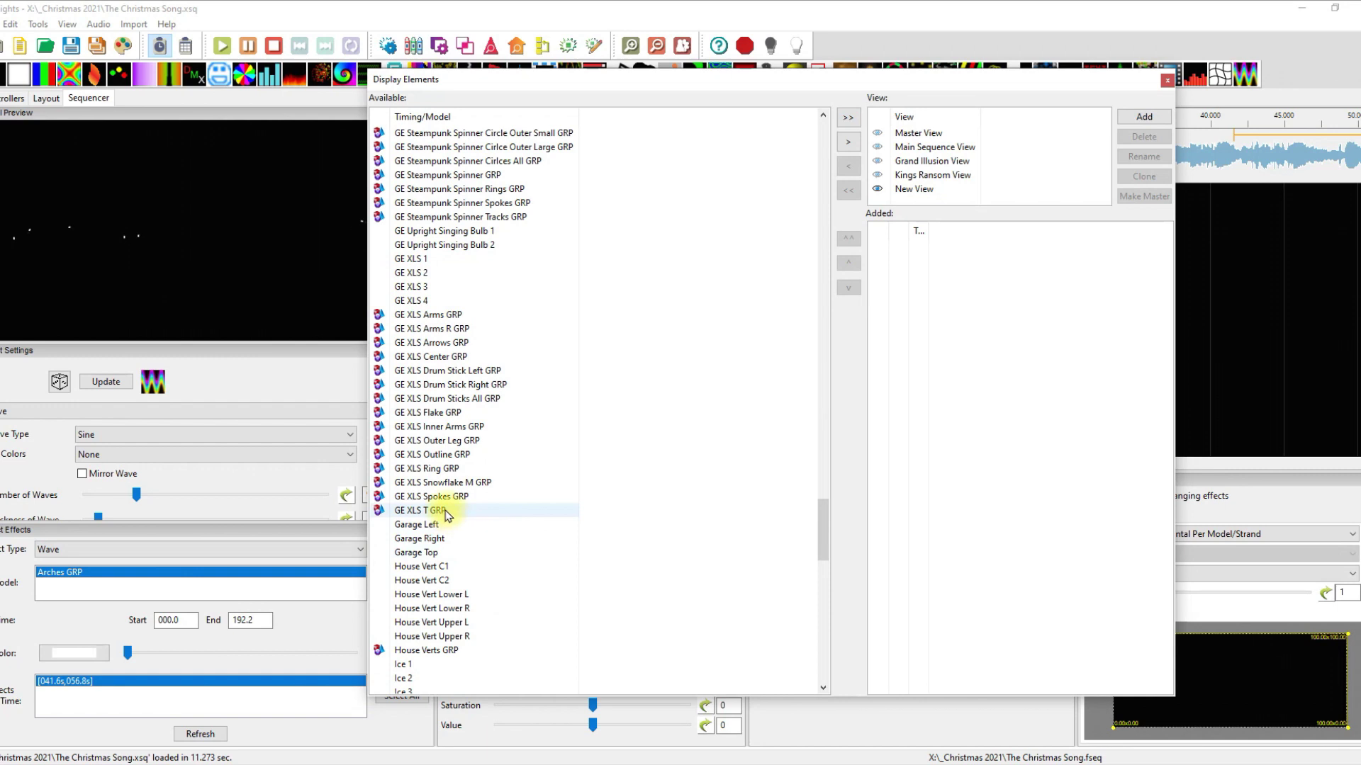
shift+click(446, 512)
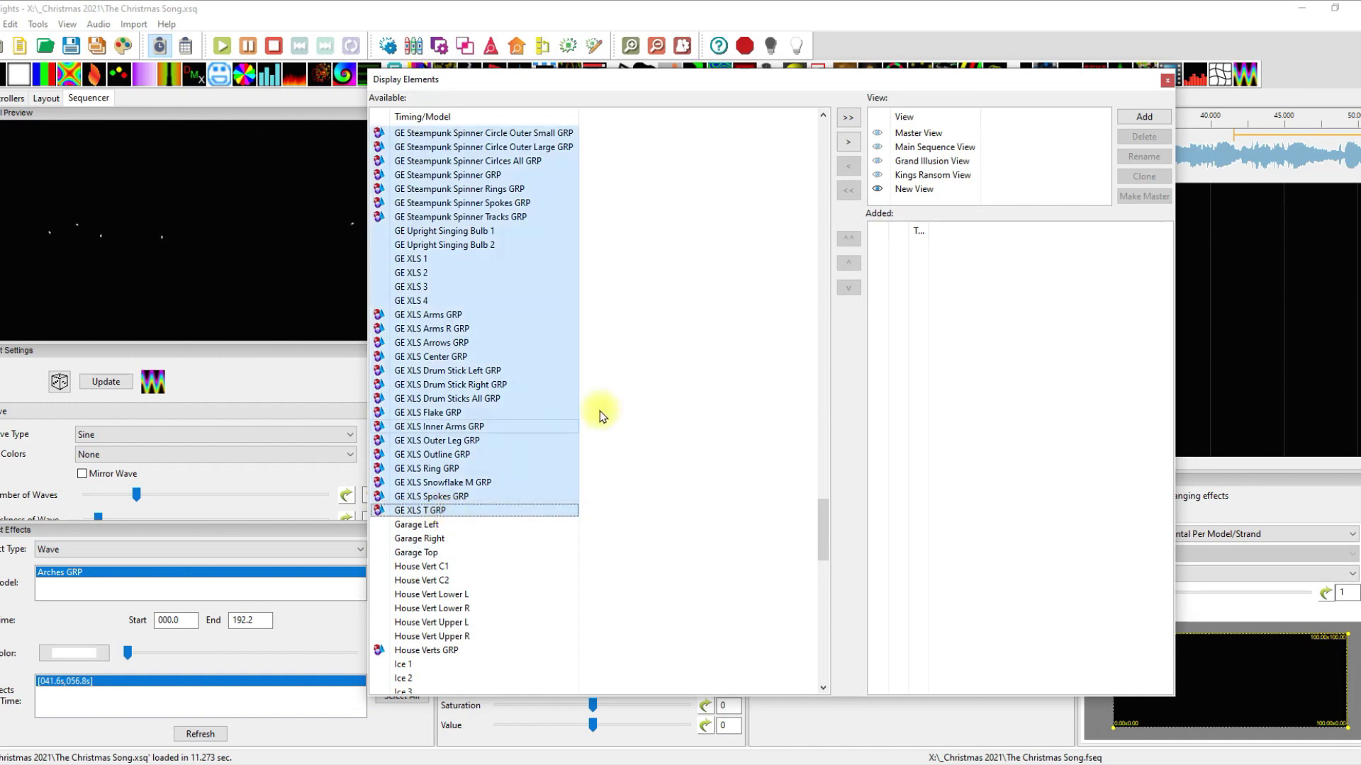
click(849, 144)
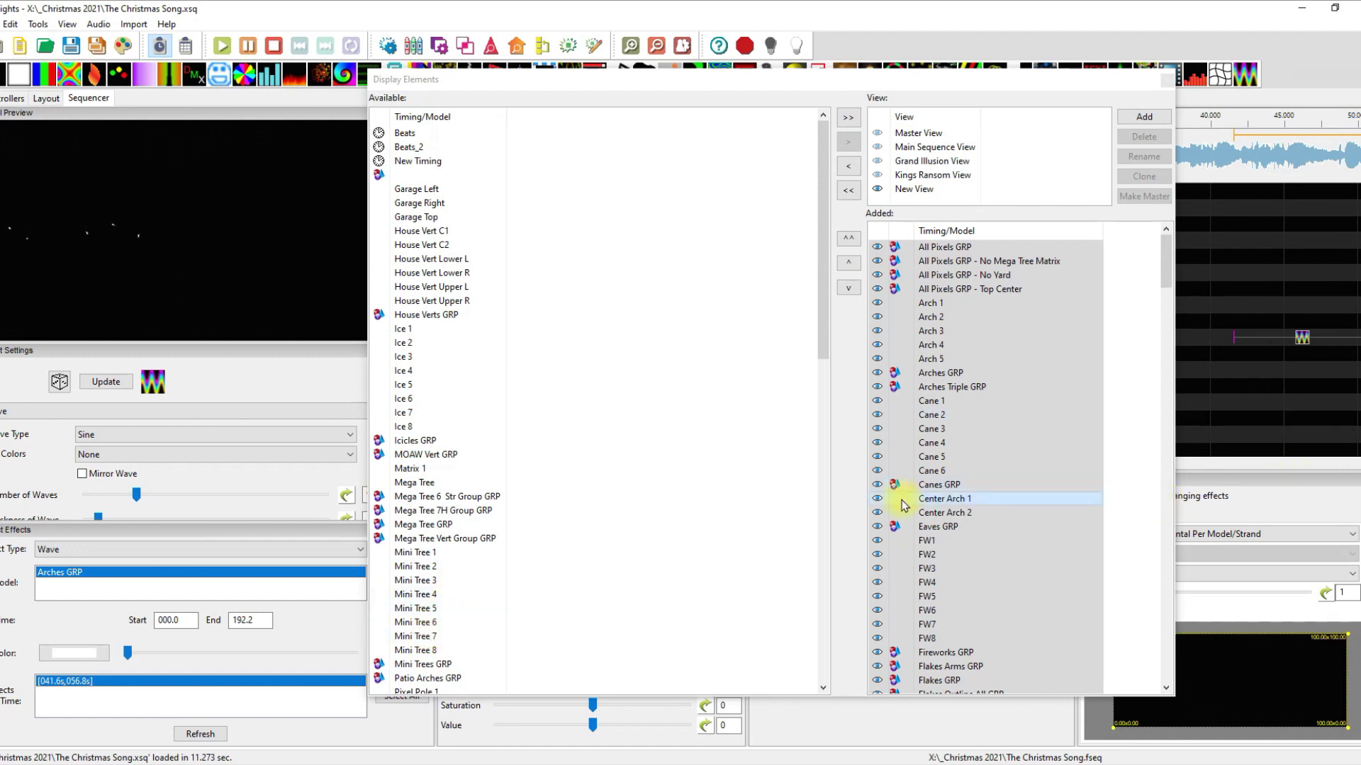
Step: Sort the models and groups added to New View the same as the current master view
scroll(1034, 565, down, 7)
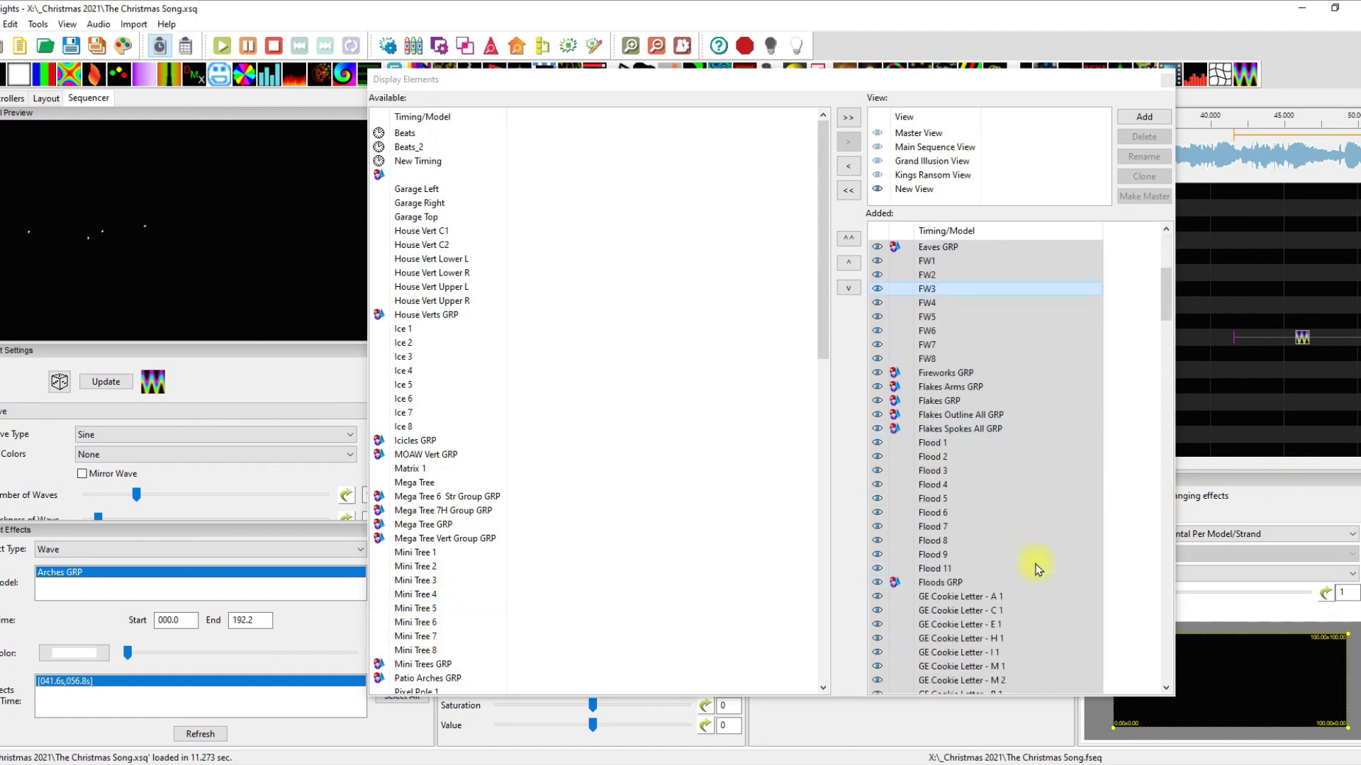
scroll(1035, 567, down, 7)
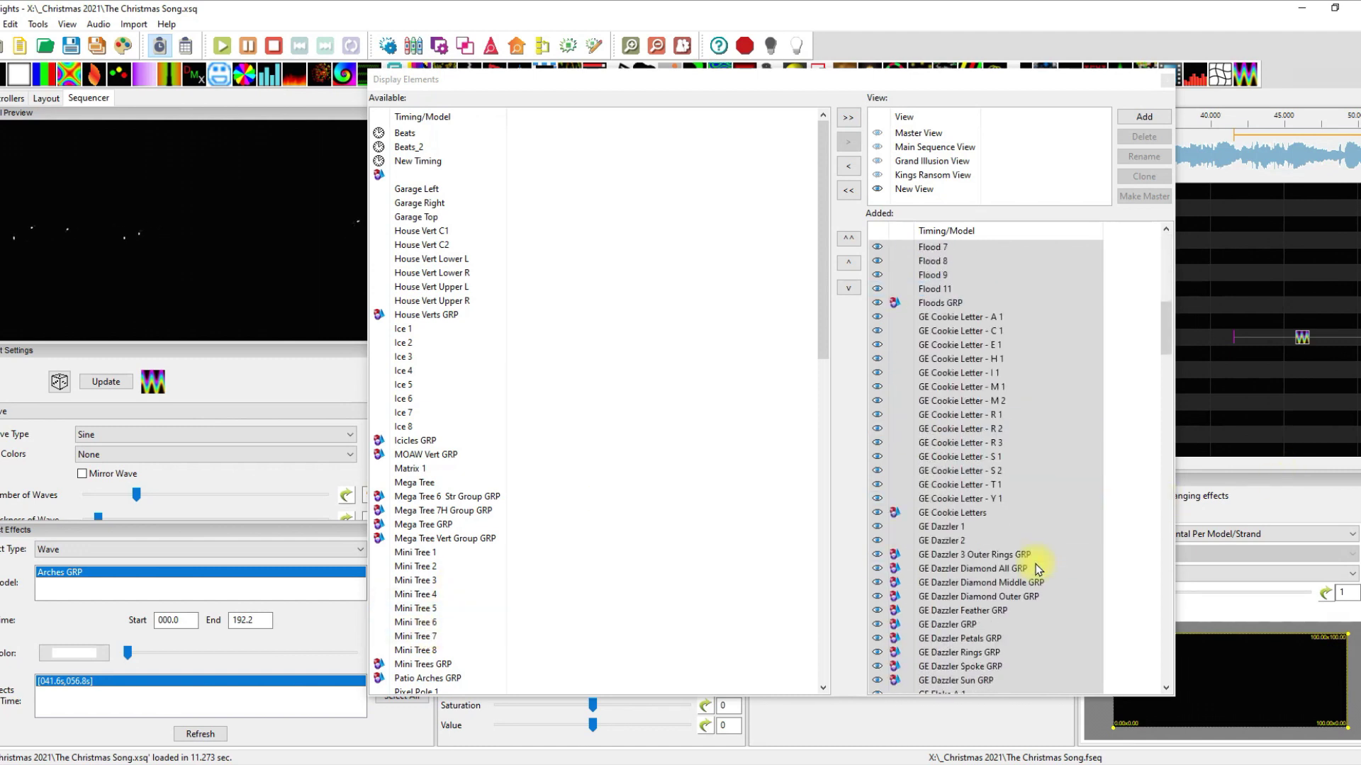
scroll(1035, 567, down, 15)
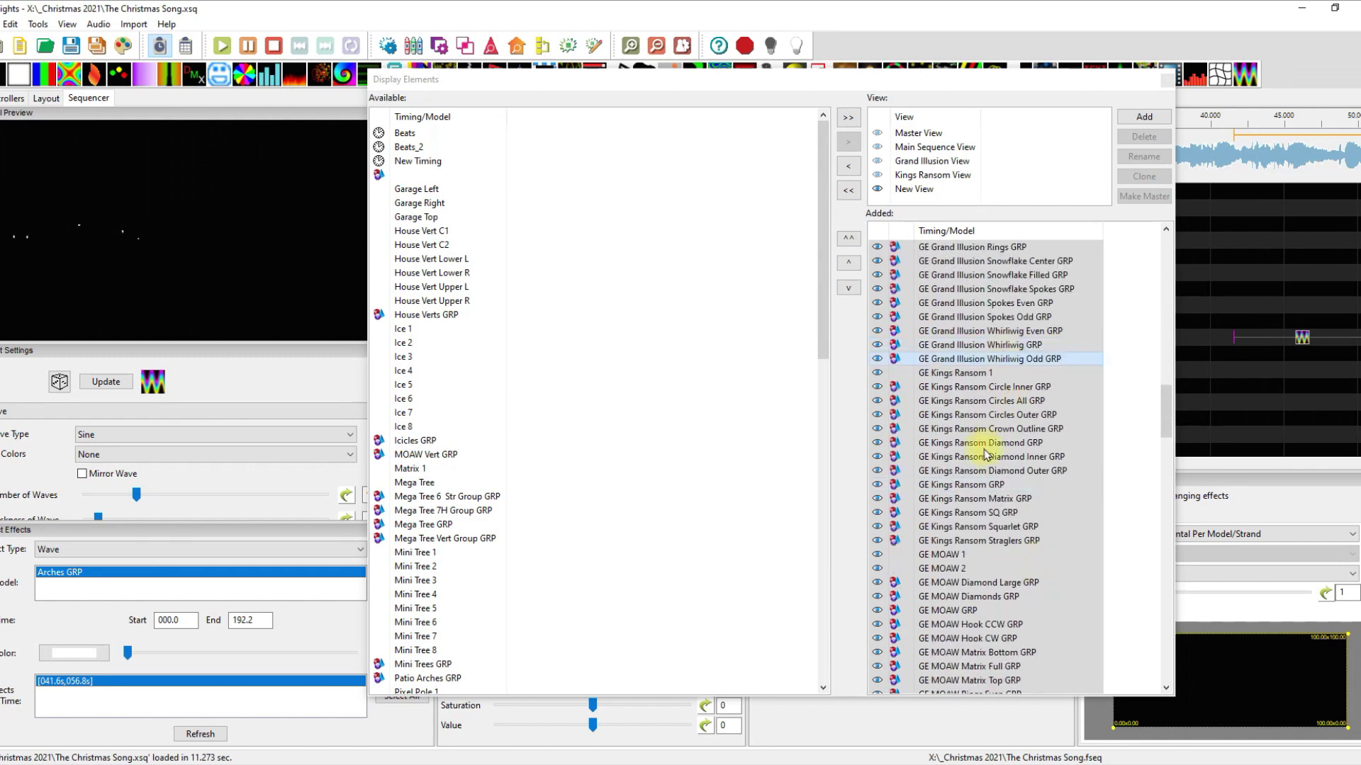
scroll(964, 552, up, 12)
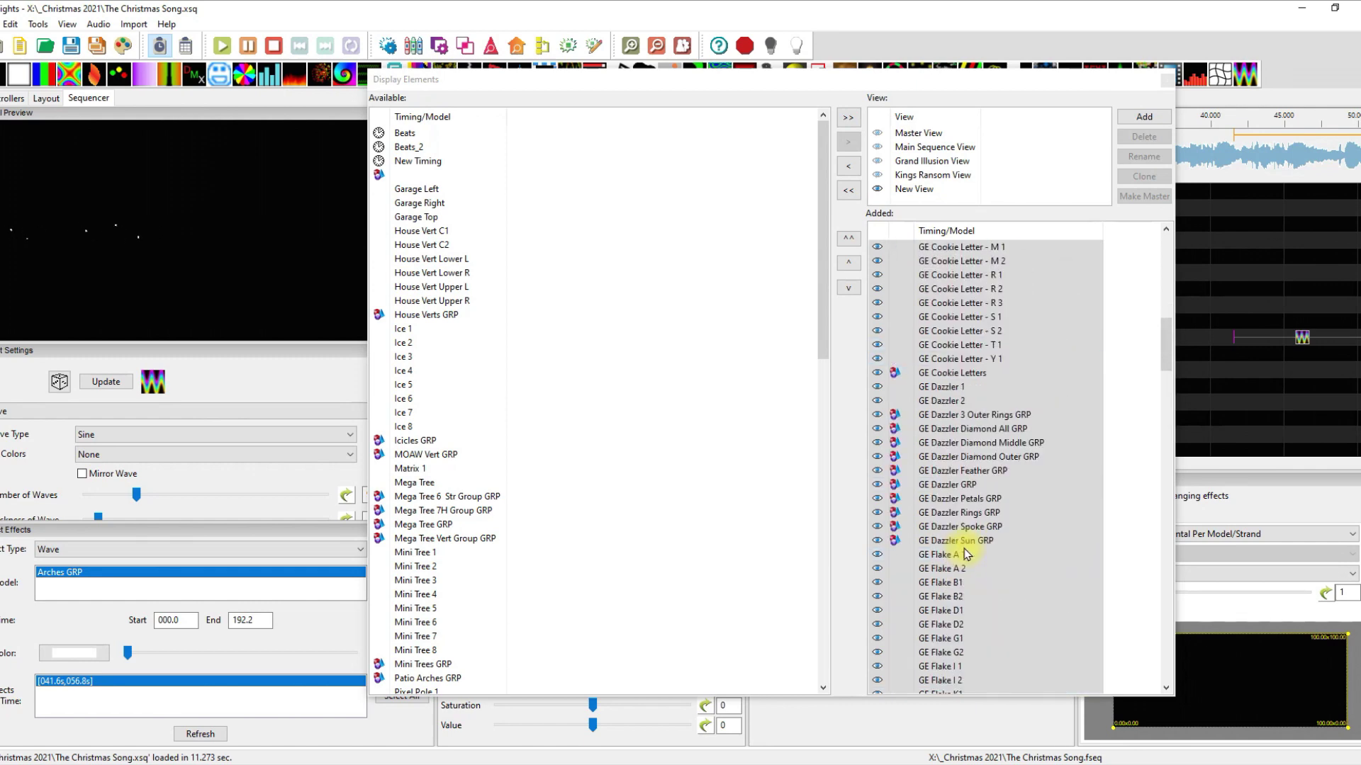
right_click(1005, 383)
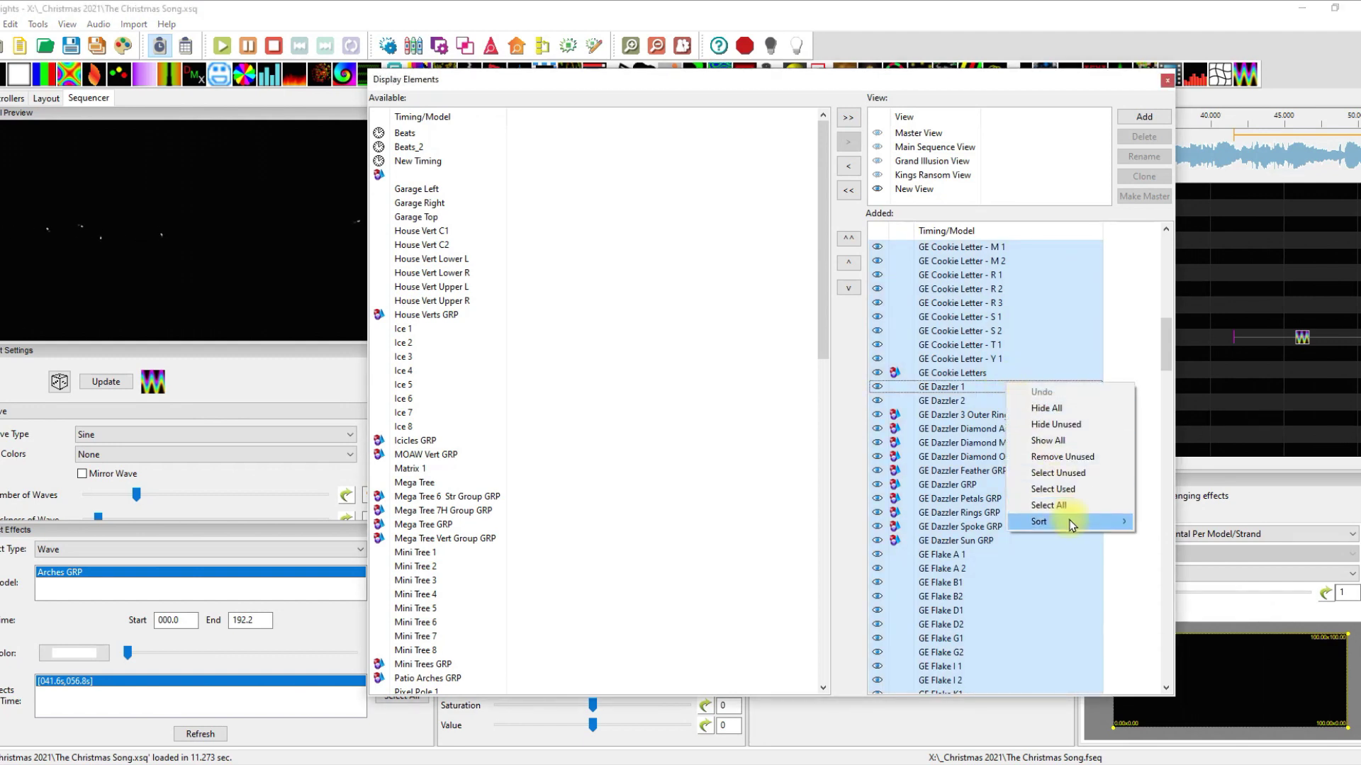
mouse_move(1072, 524)
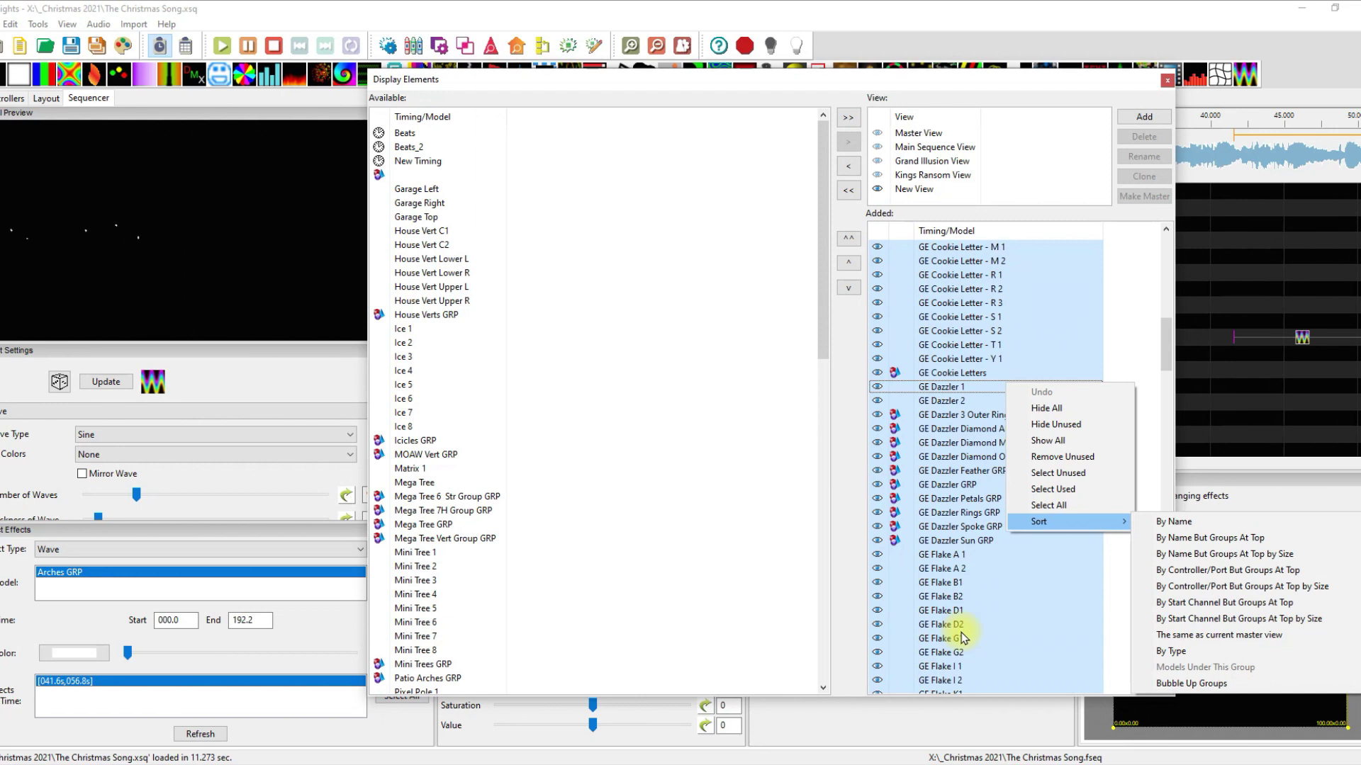
click(1207, 636)
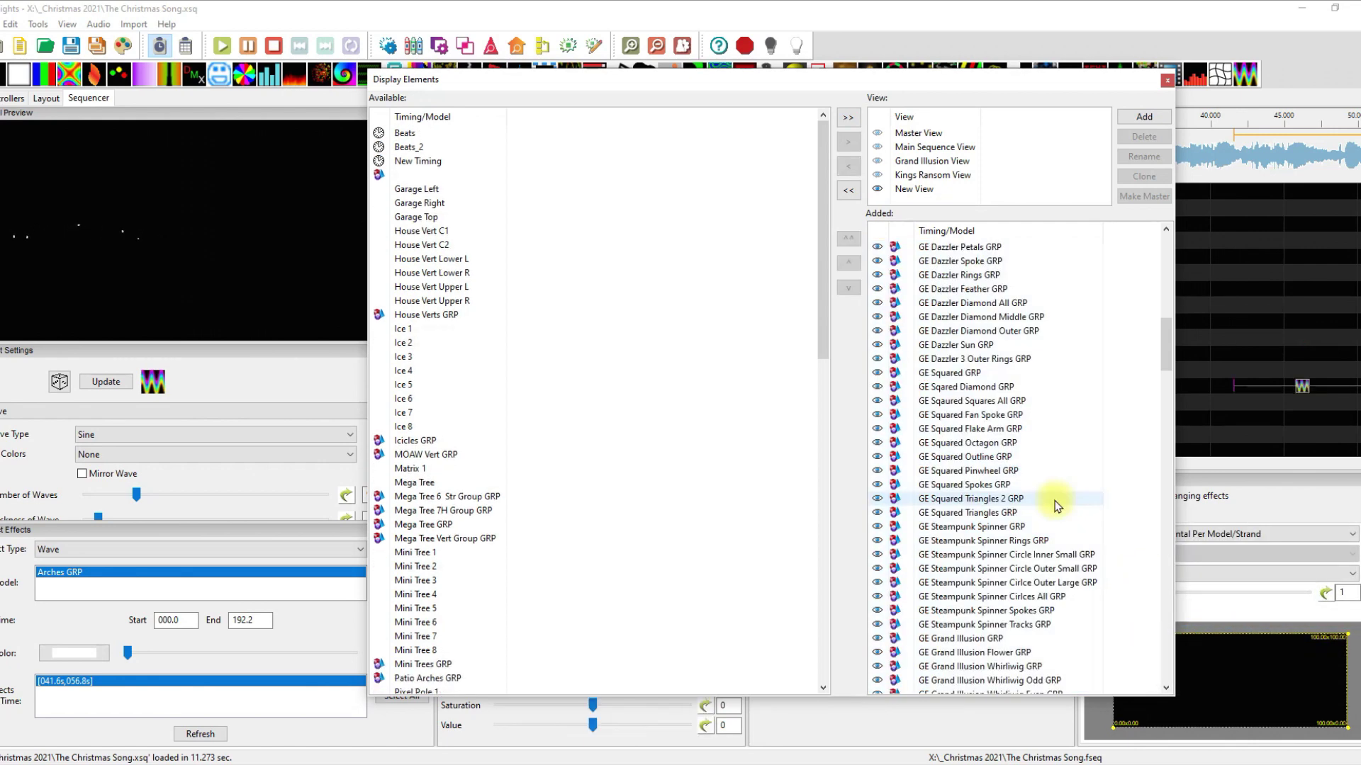
Step: Remove the block of entries from Arch 1 through GE XLS 4 from New View
scroll(1056, 460, up, 15)
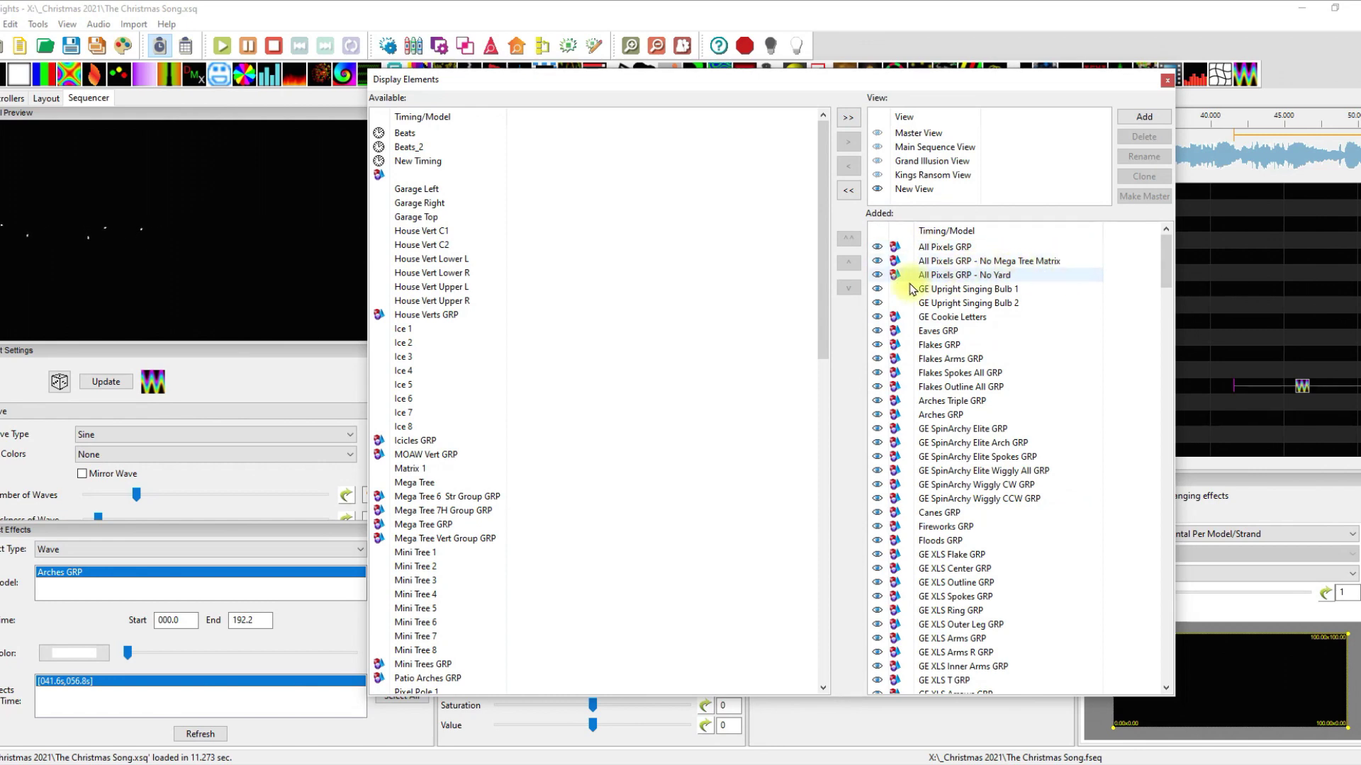
scroll(1031, 594, down, 20)
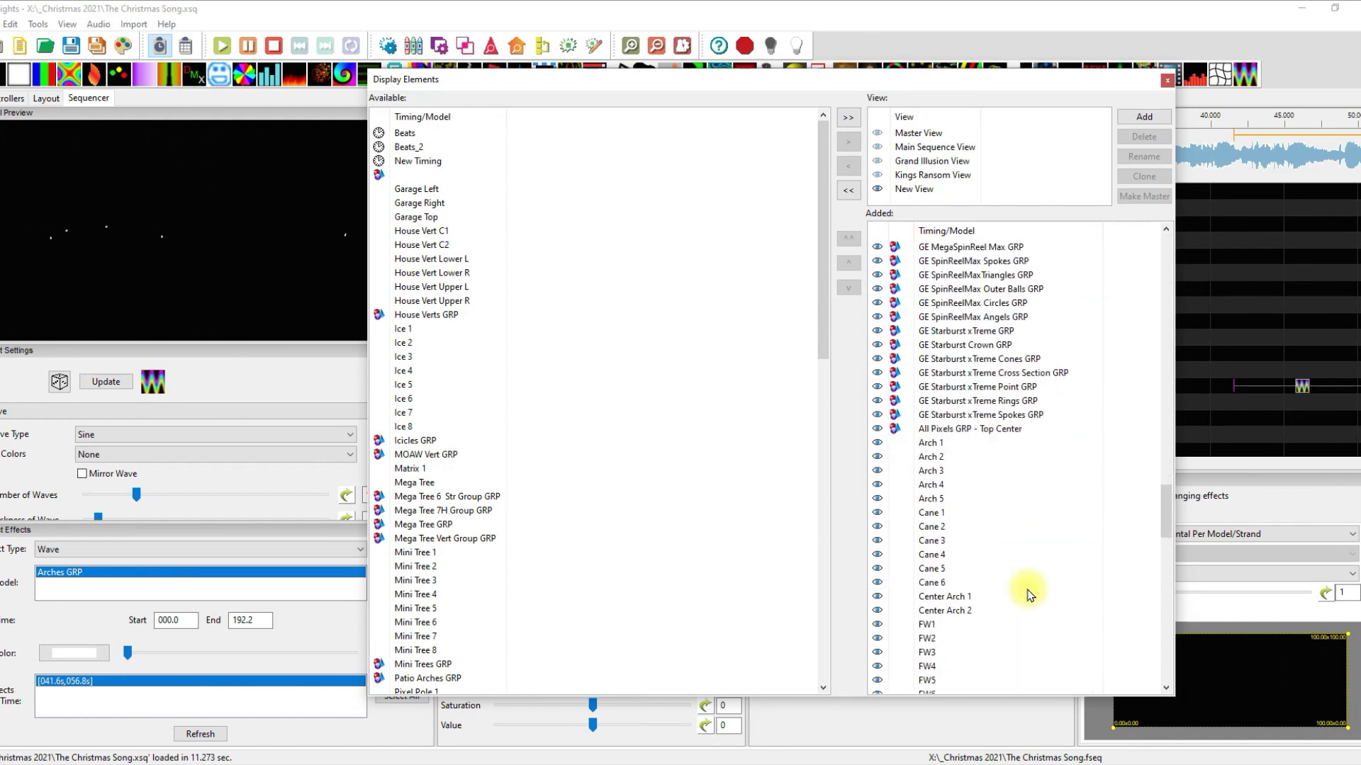
click(935, 445)
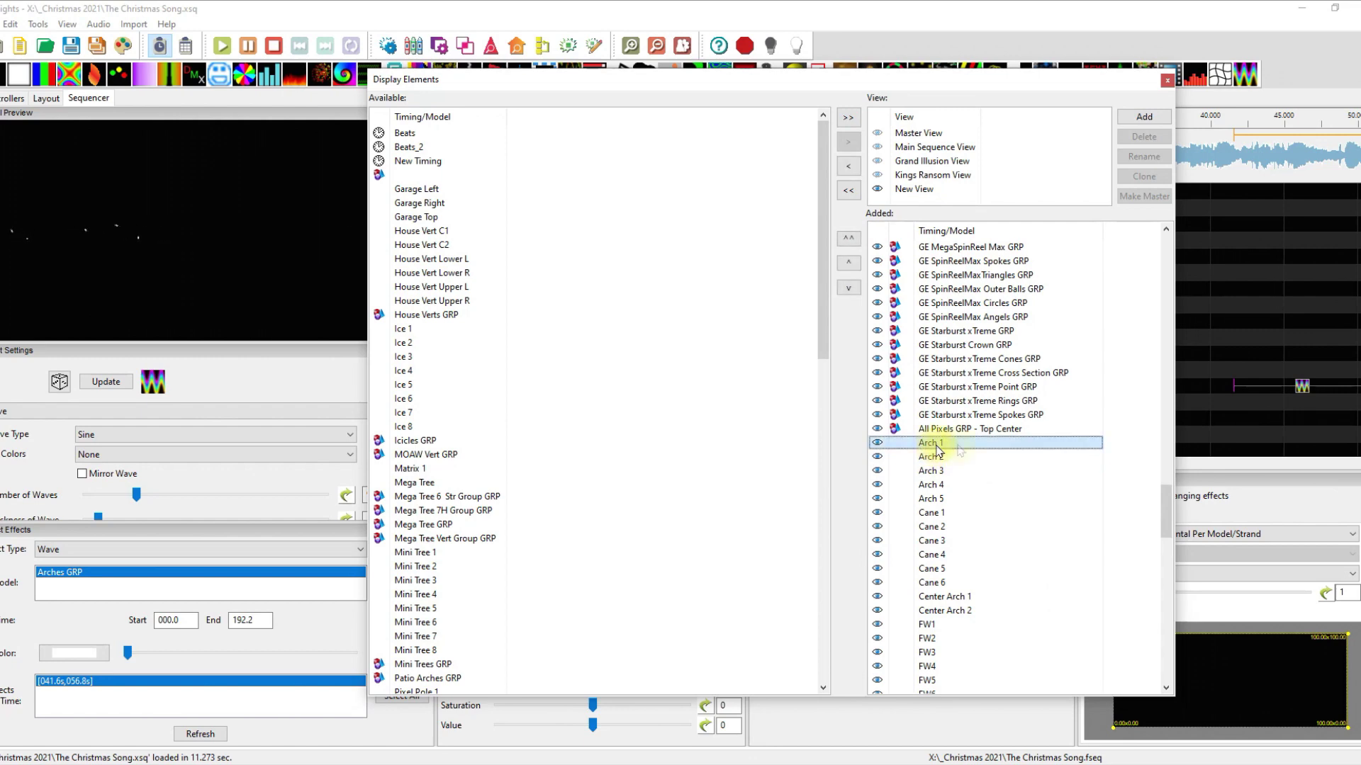
scroll(1019, 637, down, 10)
scroll(1019, 636, down, 9)
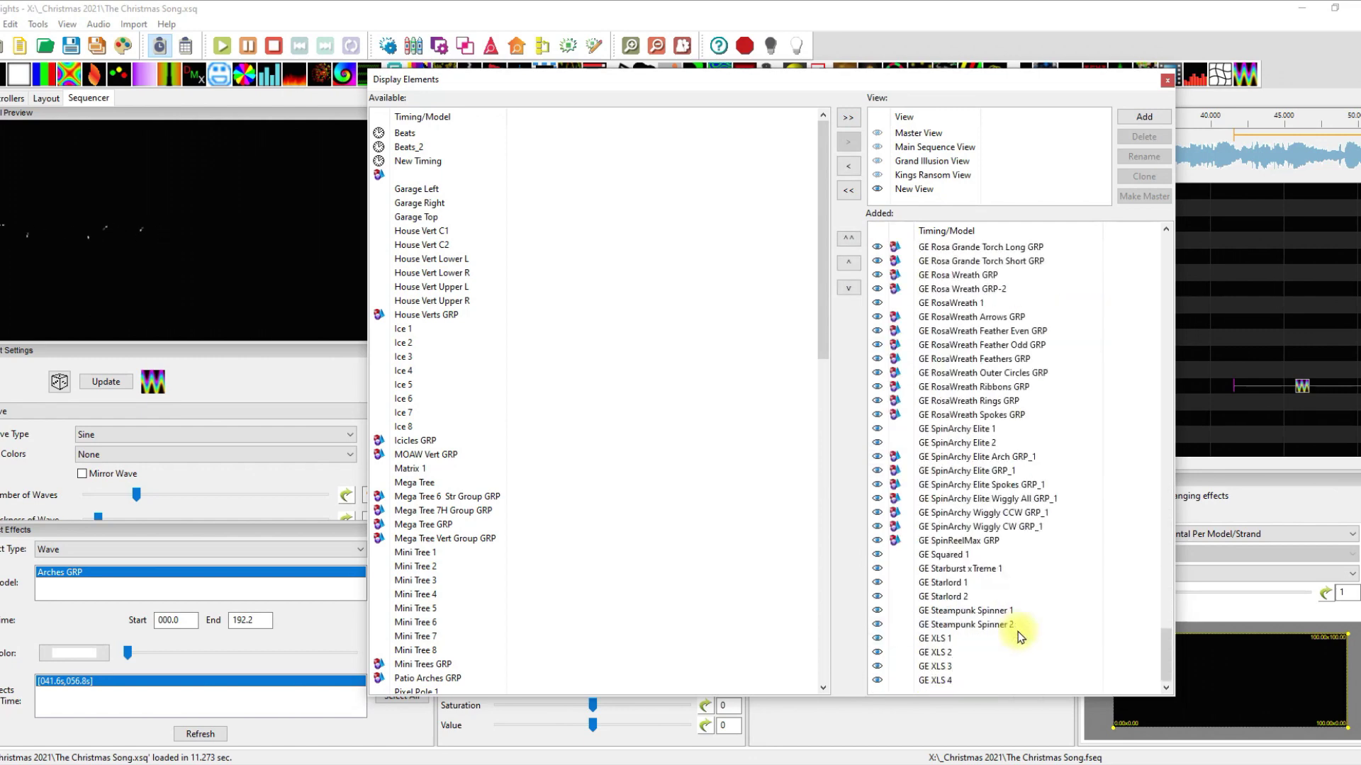
shift+click(943, 683)
click(846, 168)
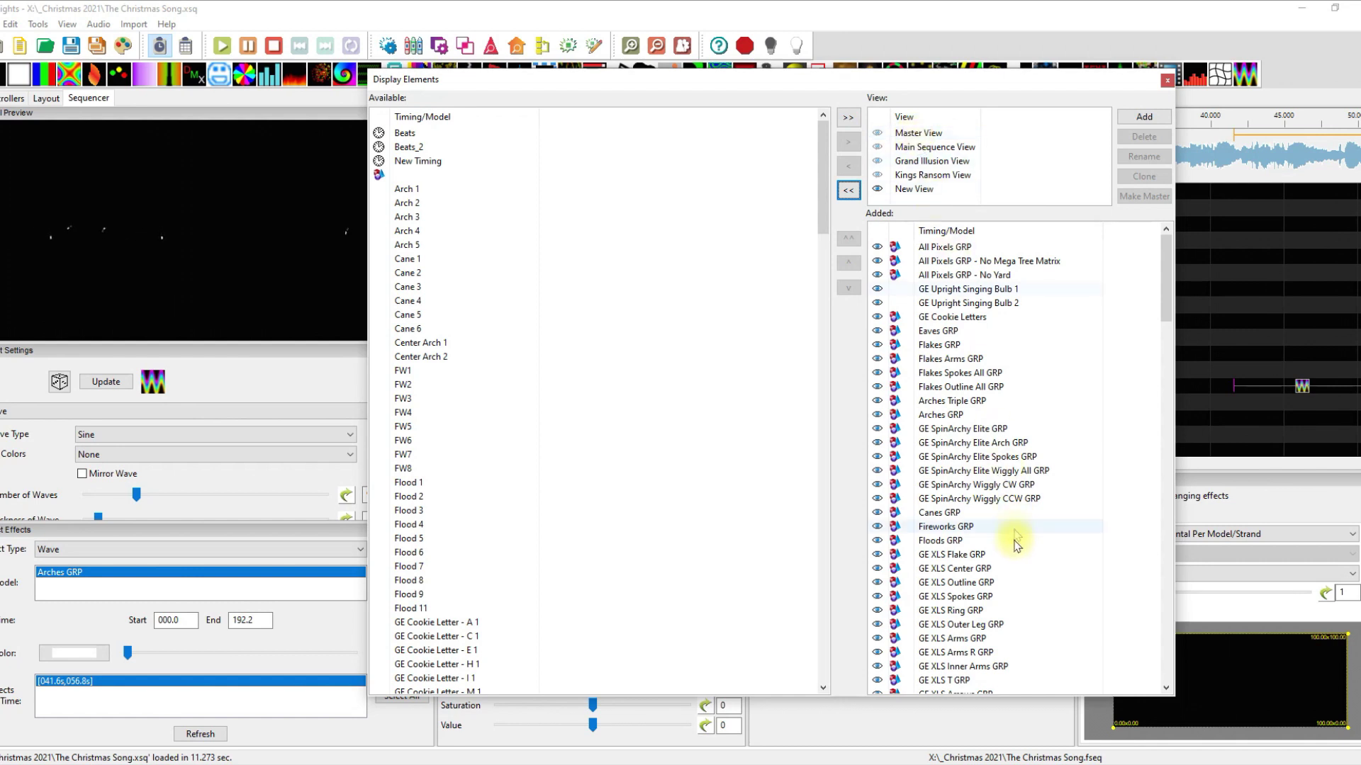
Step: Examine the order of the remaining groups in New View and the sort option for matching the current master view
scroll(1042, 434, down, 3)
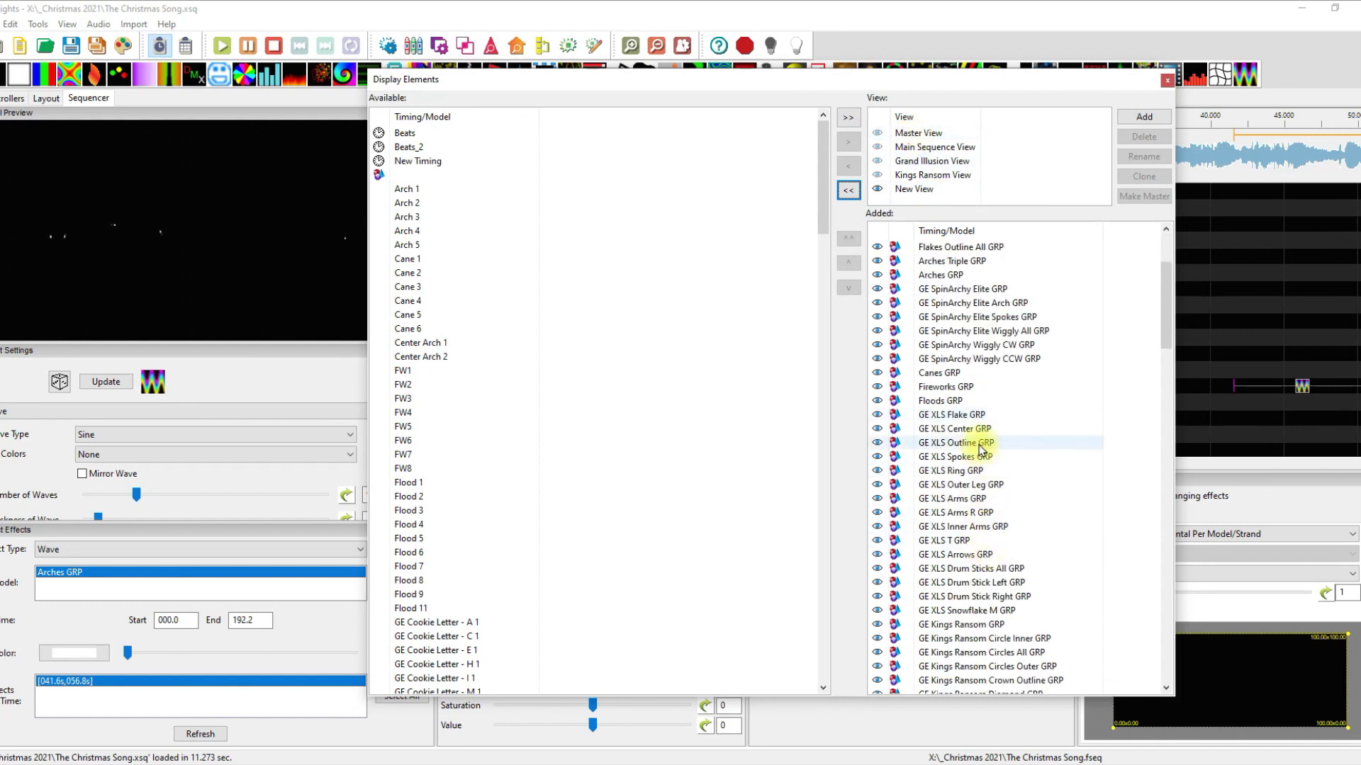
scroll(999, 599, down, 6)
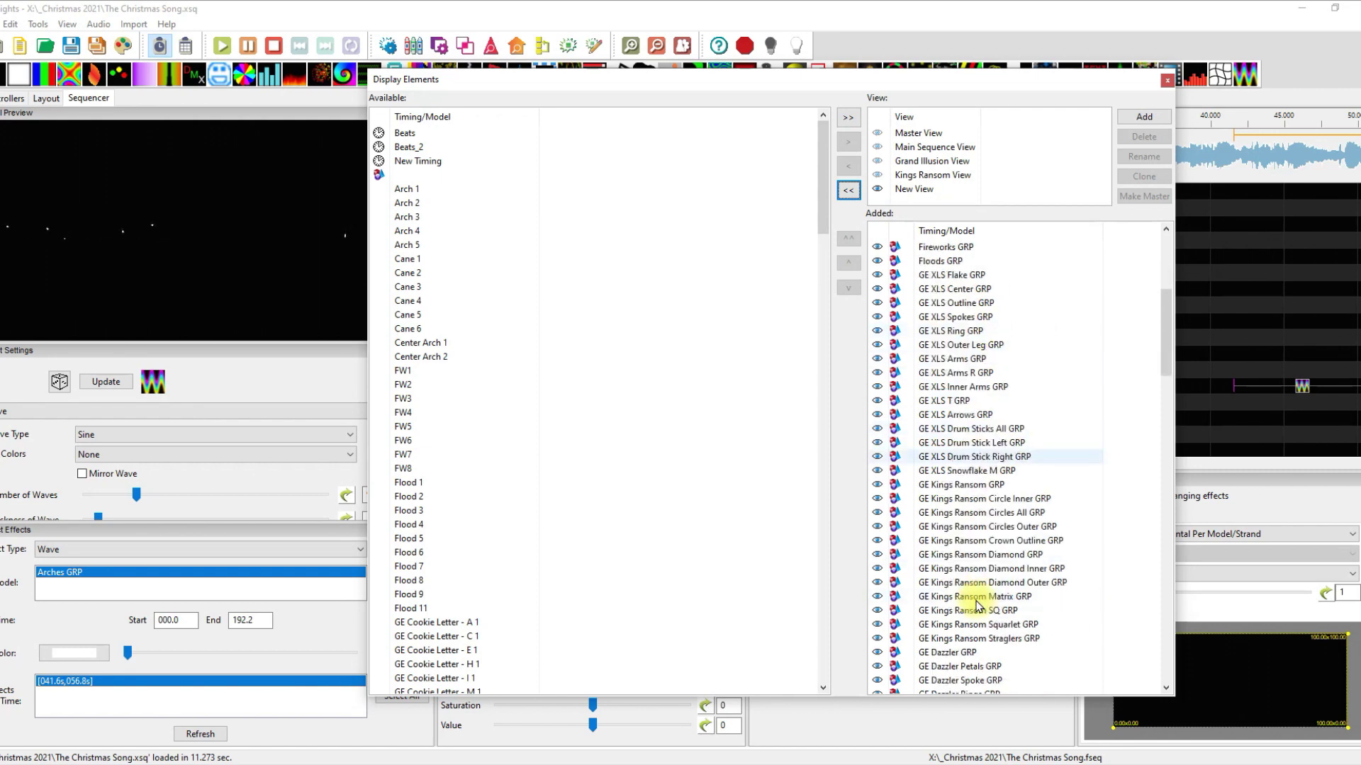
scroll(977, 604, down, 10)
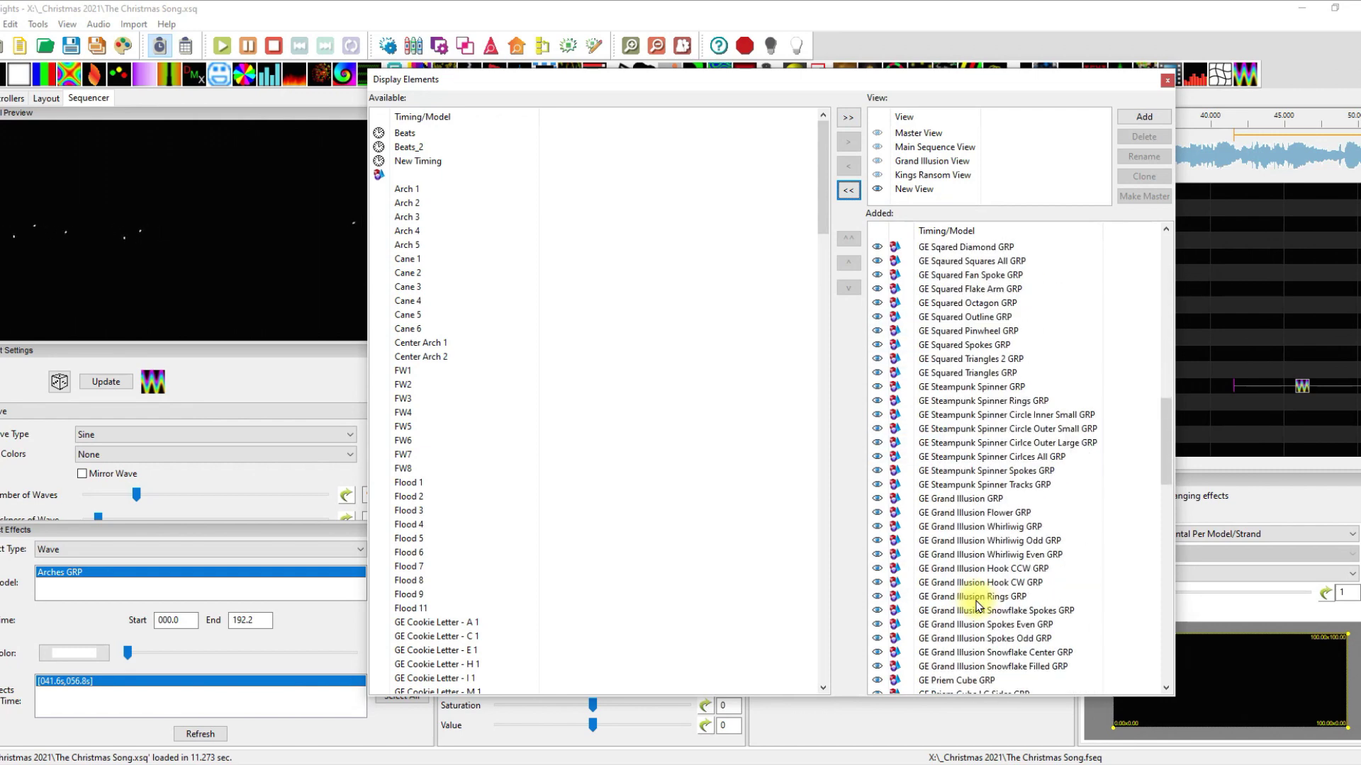
scroll(977, 606, down, 15)
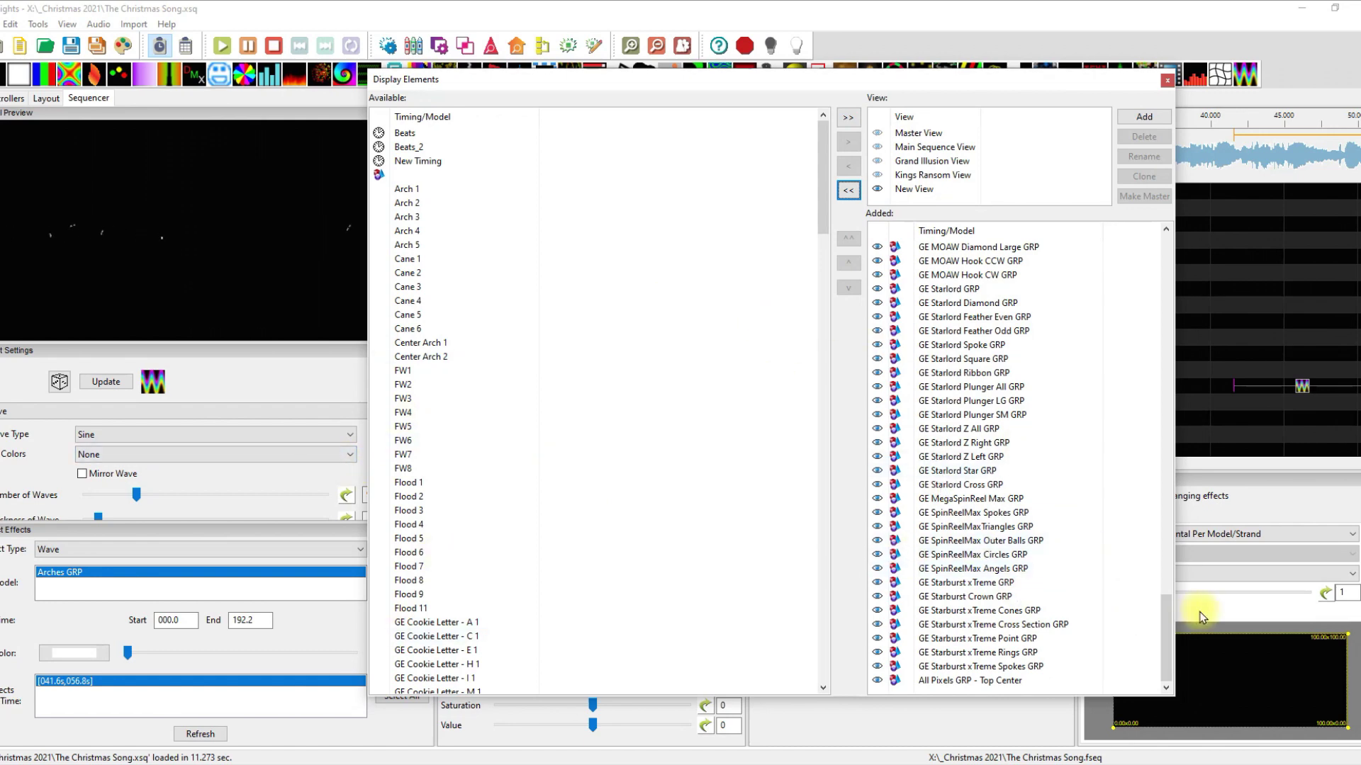
drag(1166, 627, 960, 231)
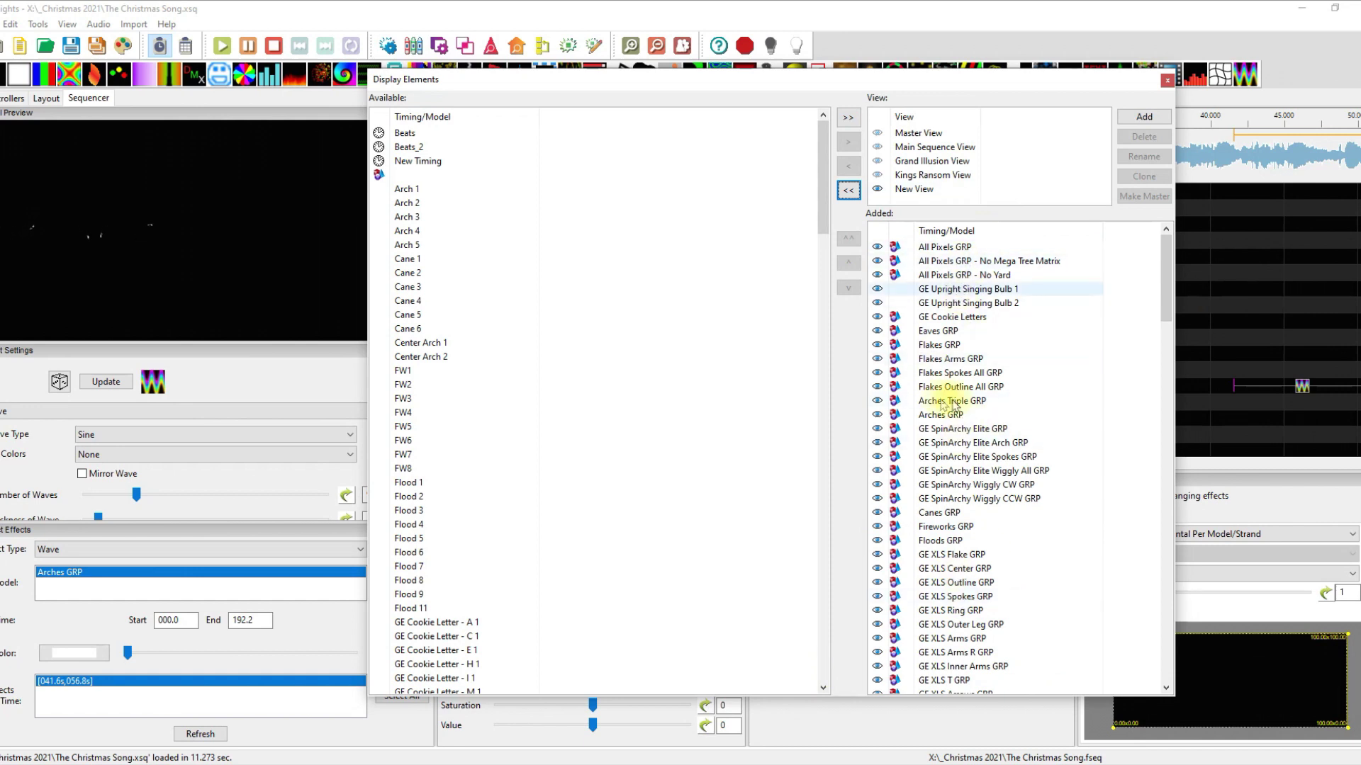
right_click(1021, 496)
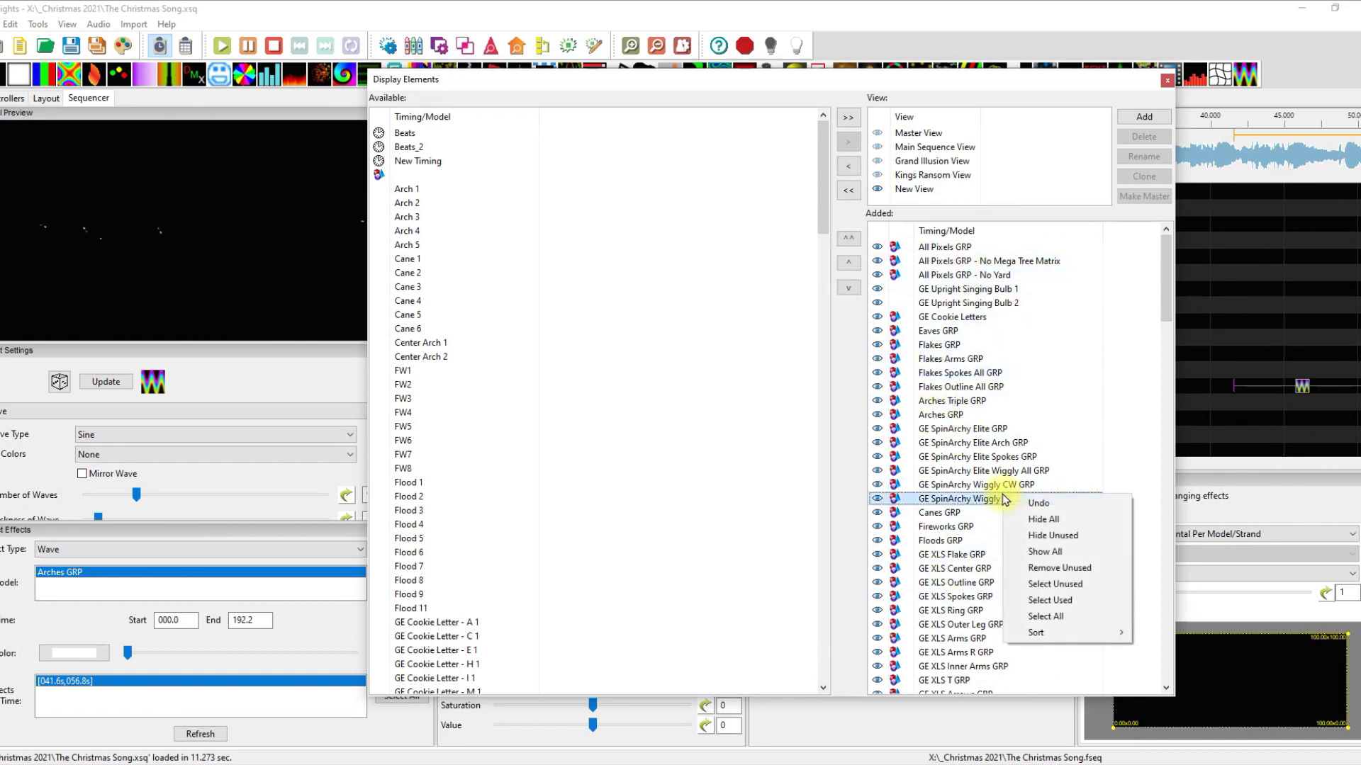
mouse_move(1056, 638)
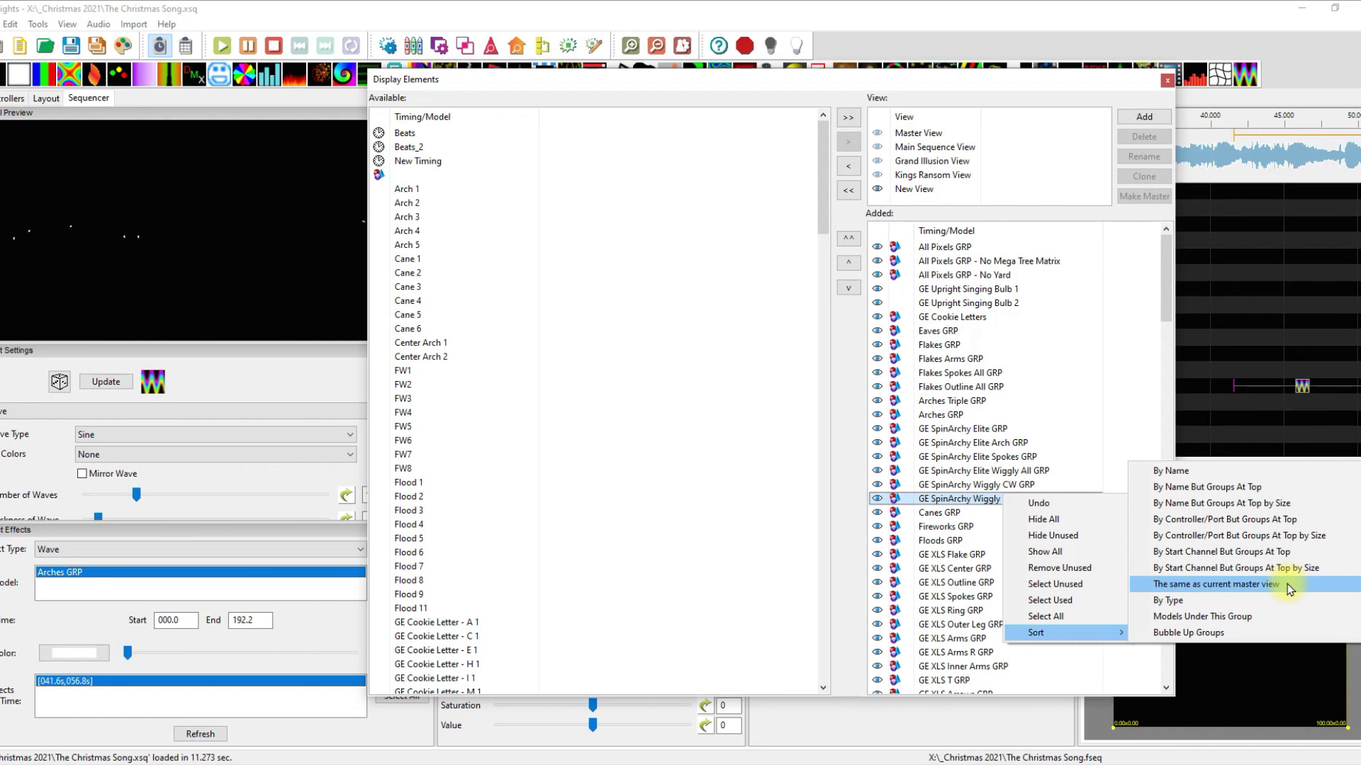
click(1066, 358)
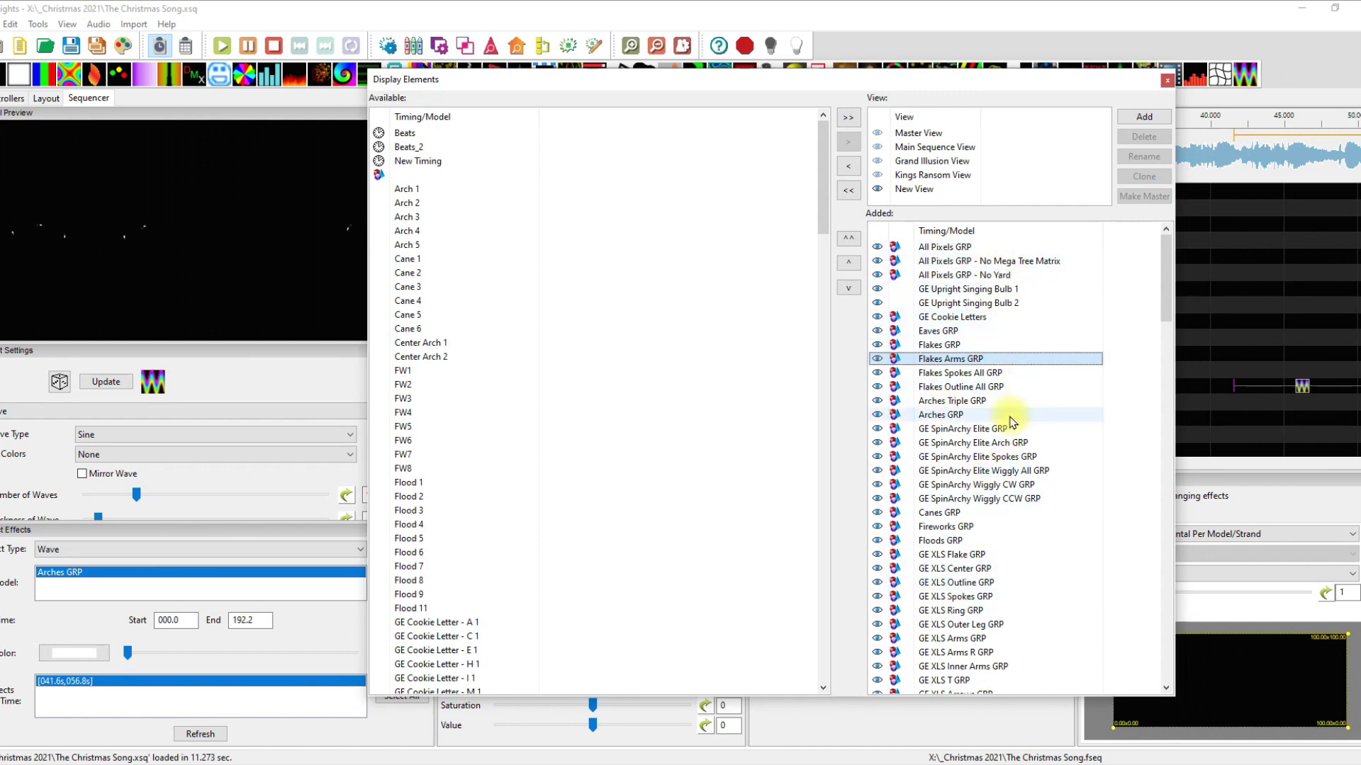
scroll(1002, 599, down, 12)
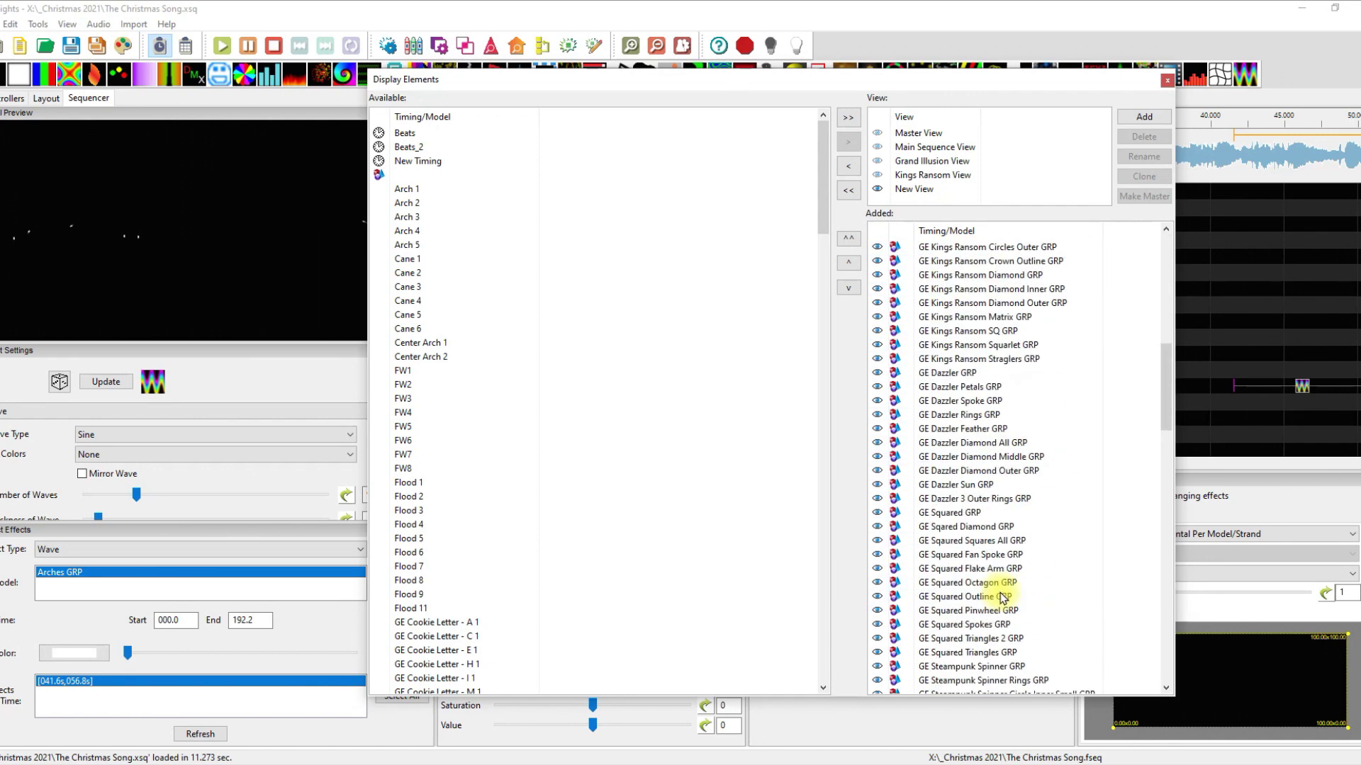